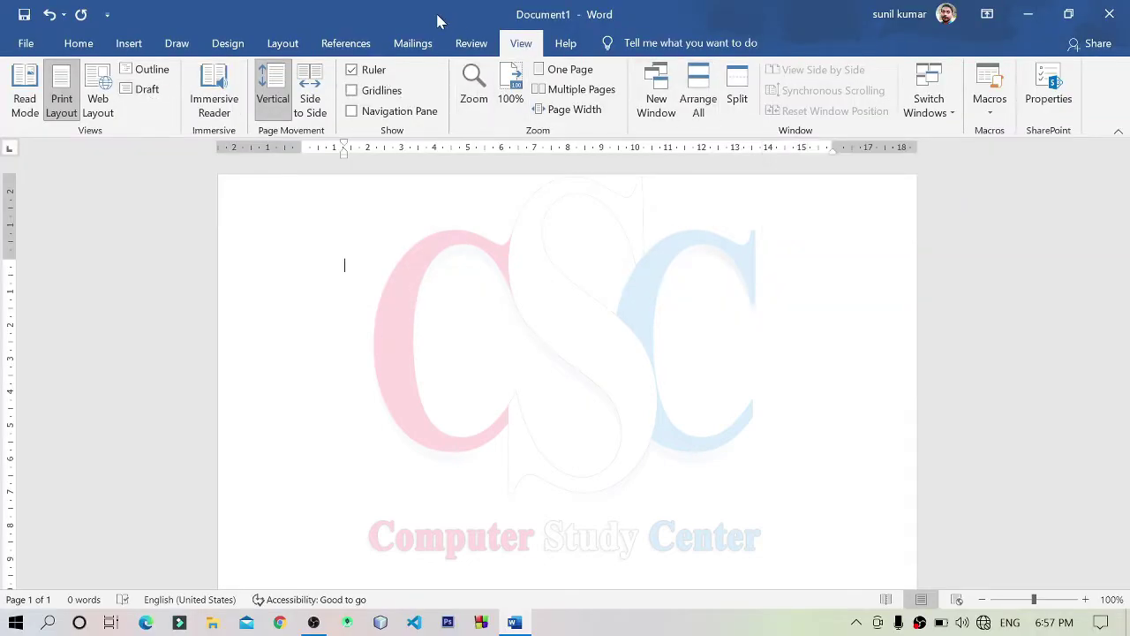
Step: Switch the ribbon to the Review tab for the blank Document1
left_click(469, 41)
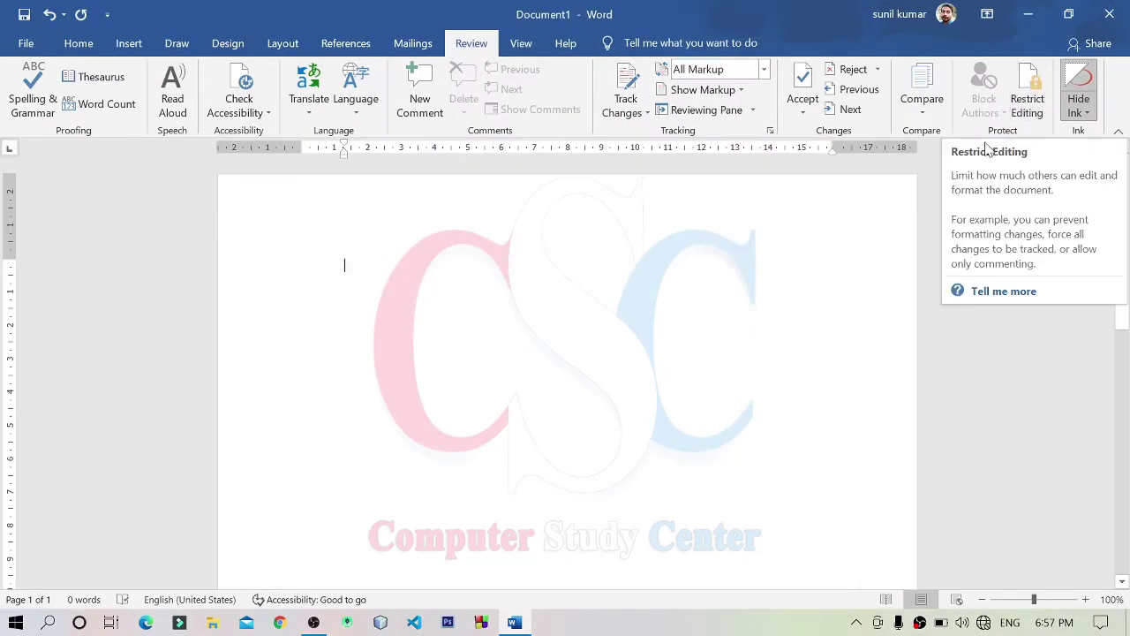
Step: Switch the ribbon back to the View tab
left_click(524, 46)
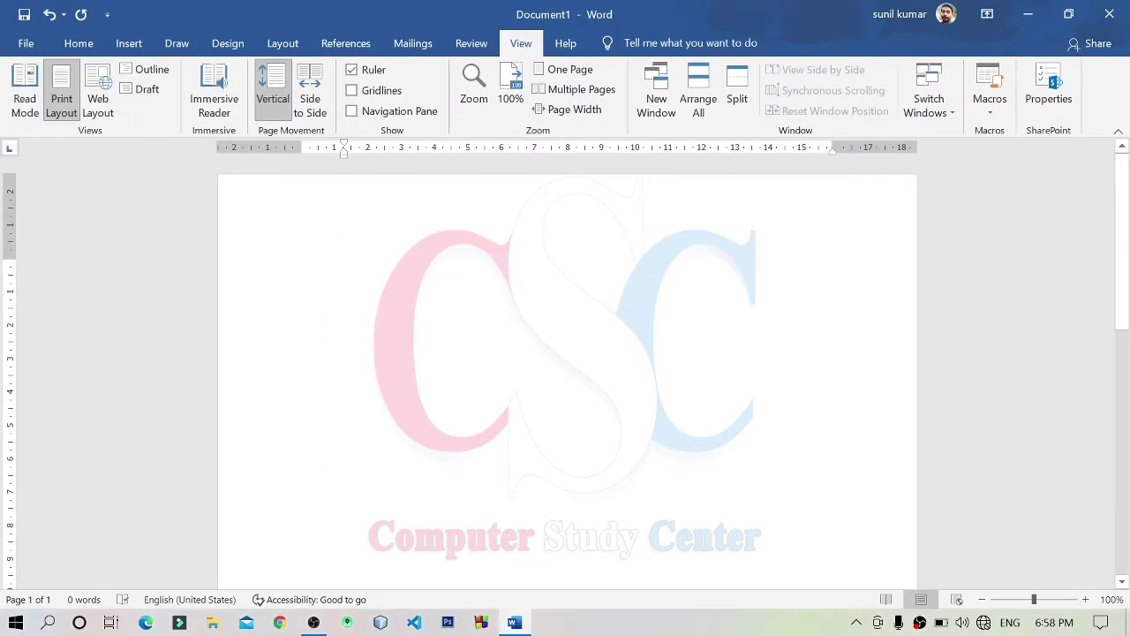
Step: Insert =rand() sample paragraphs, then enlarge all the text and justify it
key("ctrl+z")
type("=")
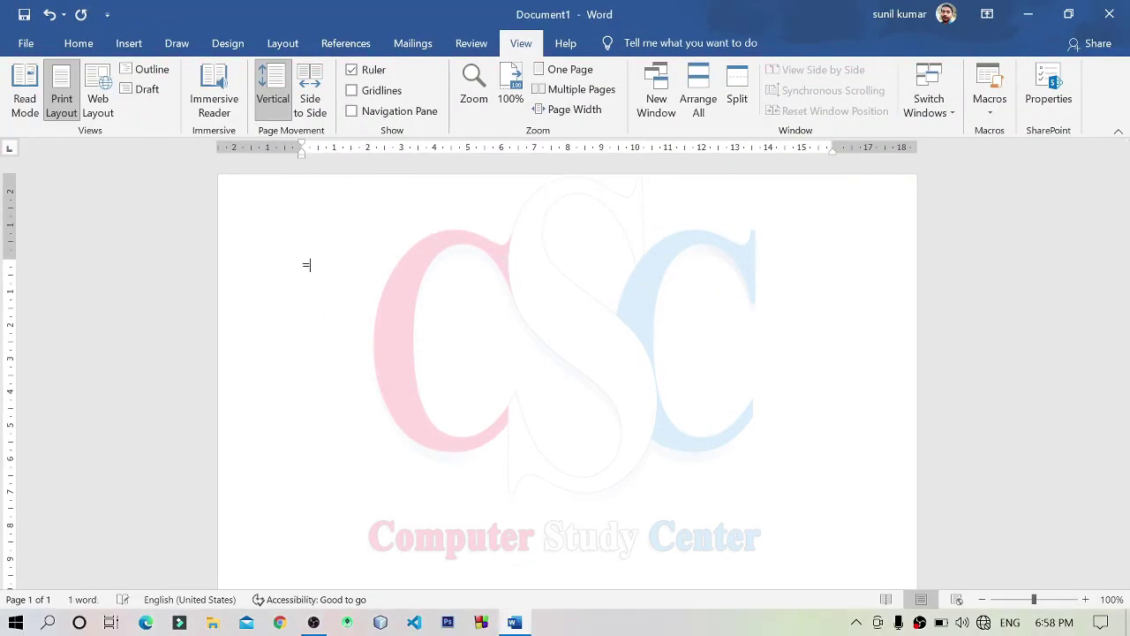
type("r")
type("na")
type("d()")
key("Return")
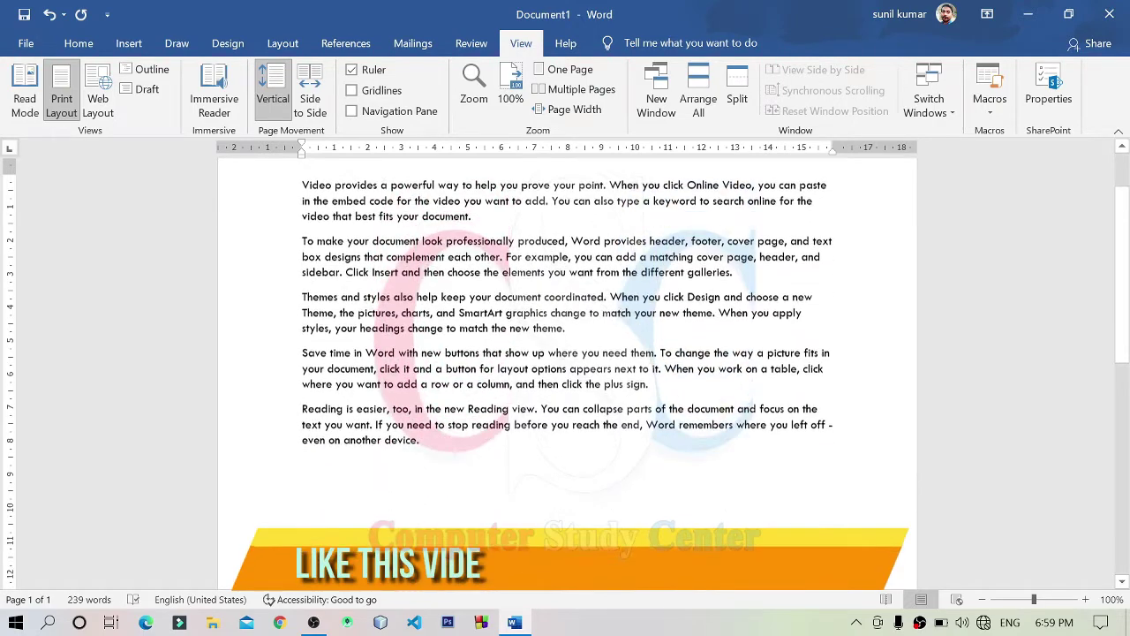
key("ctrl+a")
key("ctrl+shift+period")
key("ctrl+shift+period")
key("ctrl+shift+period")
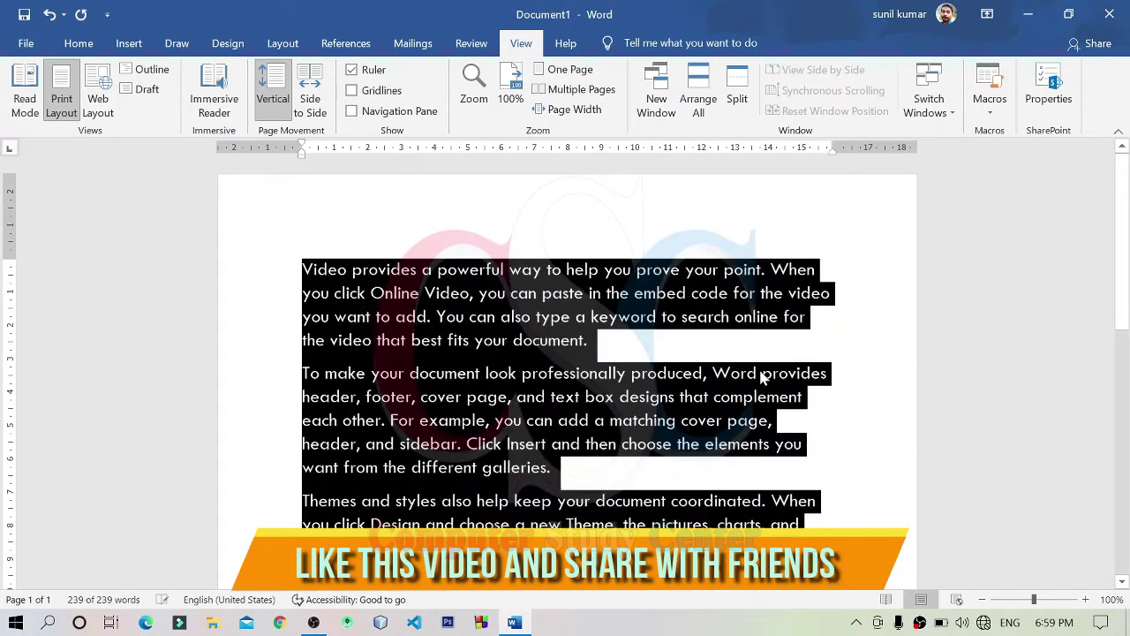
key("ctrl+j")
Step: Deselect the text and scroll through the justified sample paragraphs
scroll(761, 376, "down", 7)
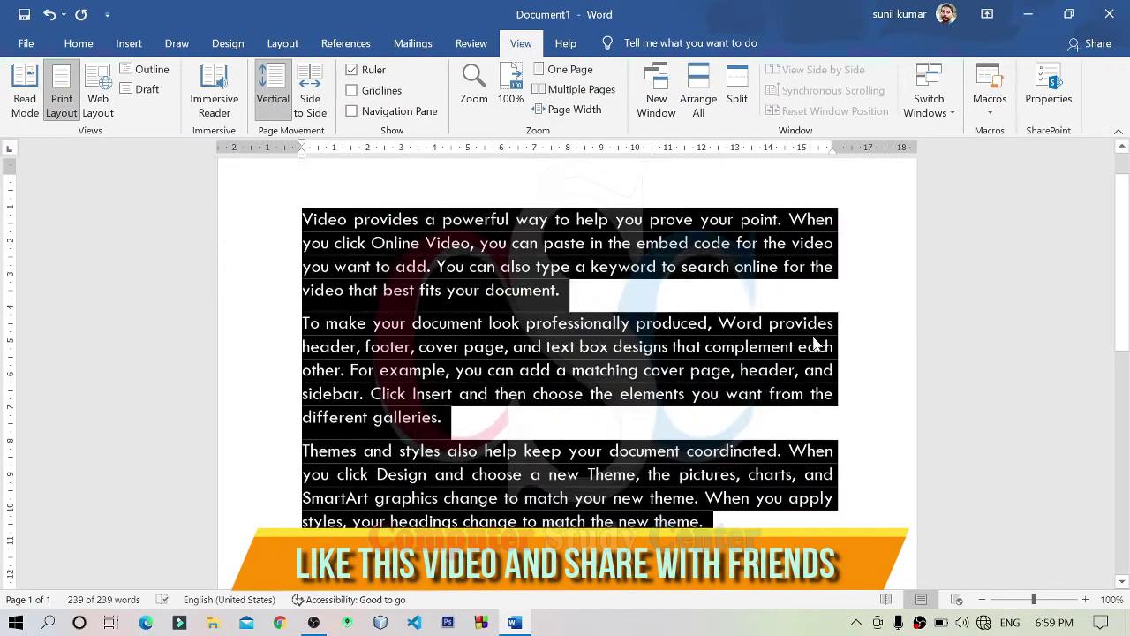
left_click(791, 340)
scroll(791, 340, "down", 3)
scroll(565, 363, "up", 4)
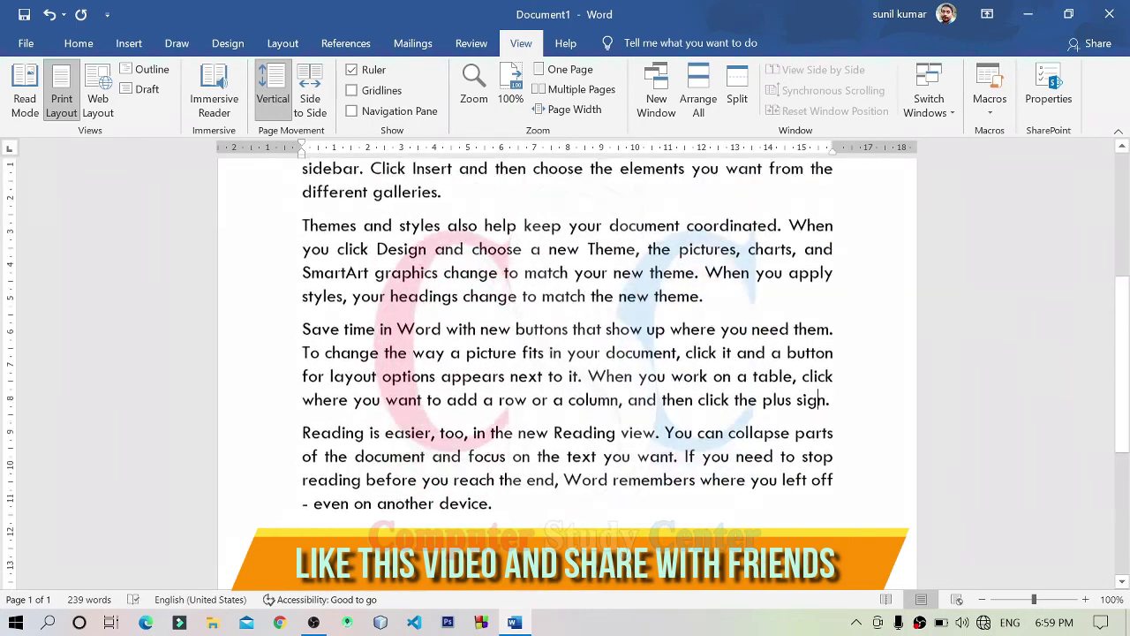
scroll(565, 362, "up", 3)
scroll(565, 362, "up", 1)
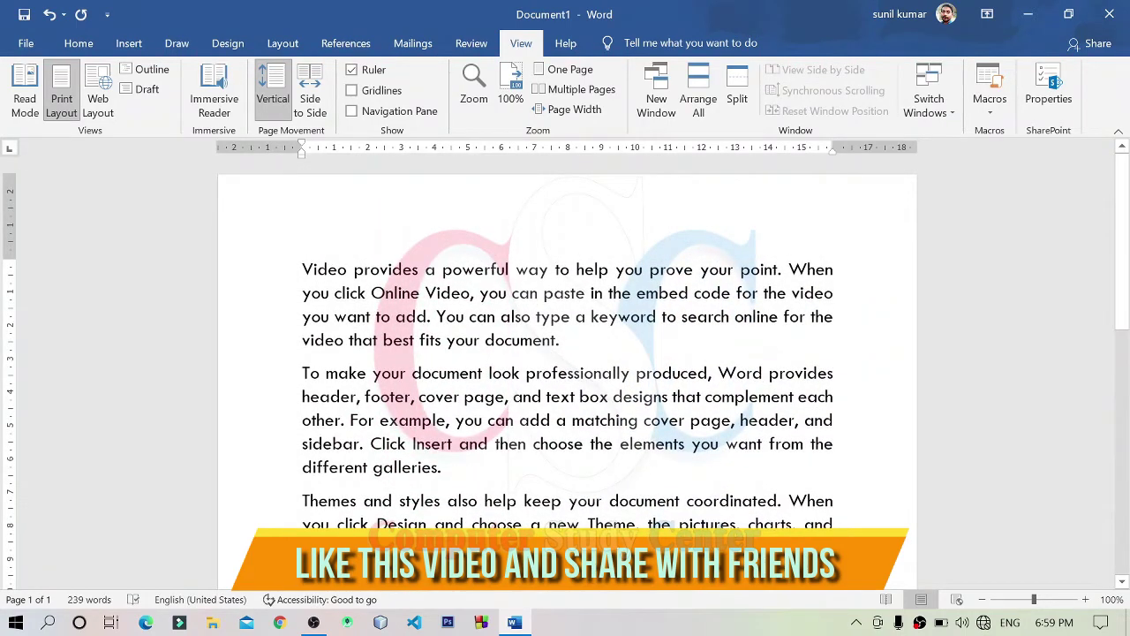
scroll(565, 371, "down", 2)
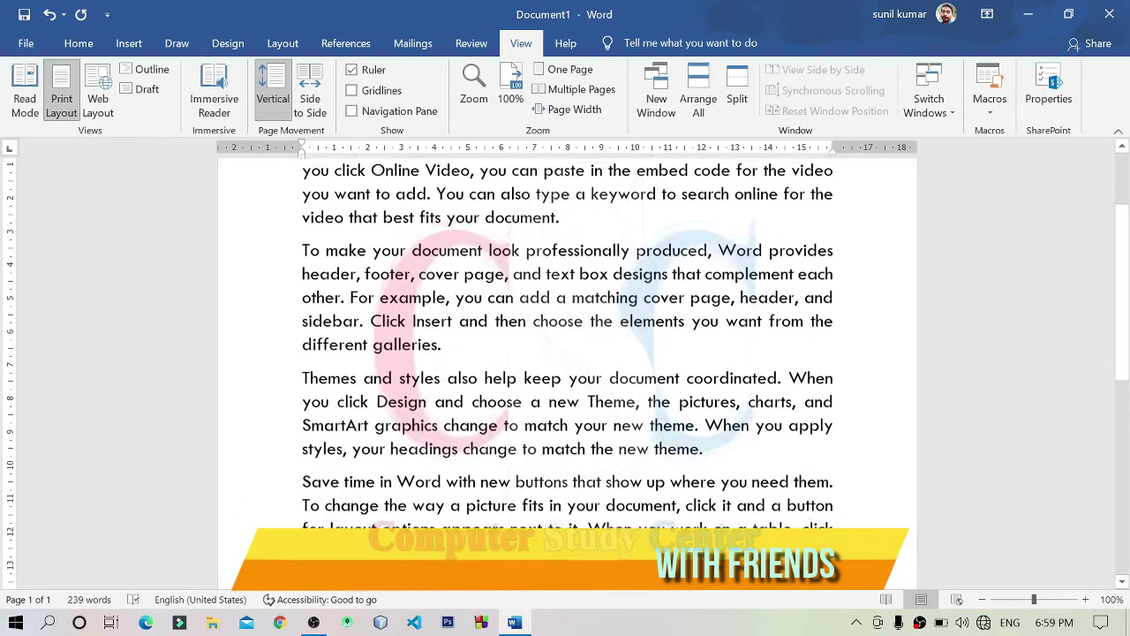
scroll(565, 354, "down", 3)
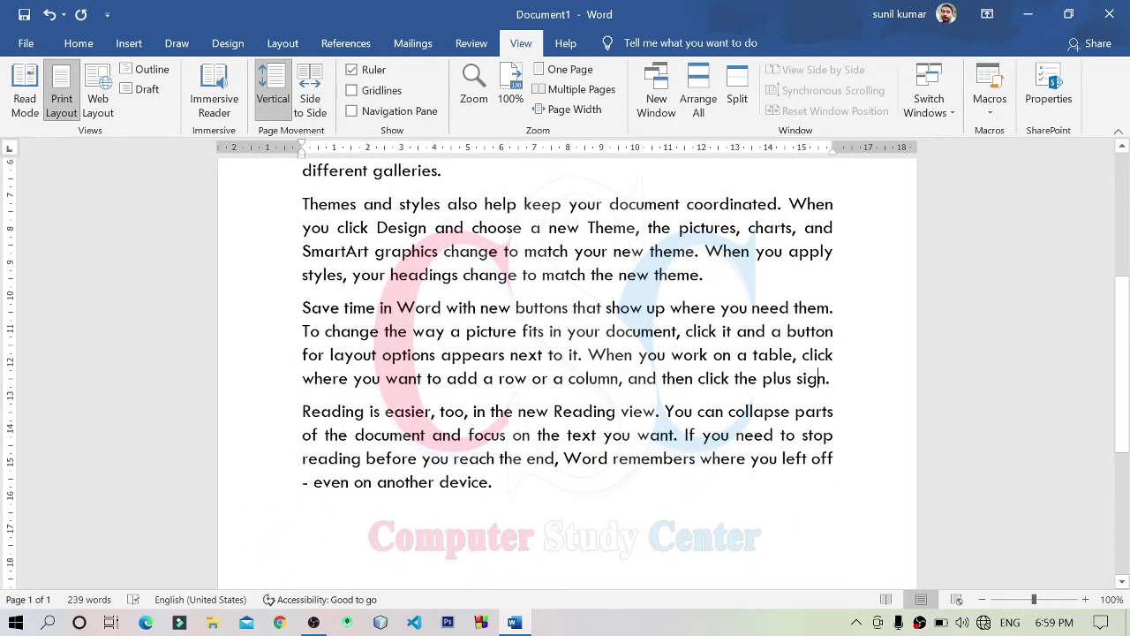
scroll(565, 371, "up", 4)
scroll(566, 371, "up", 1)
scroll(565, 371, "up", 1)
scroll(565, 371, "down", 5)
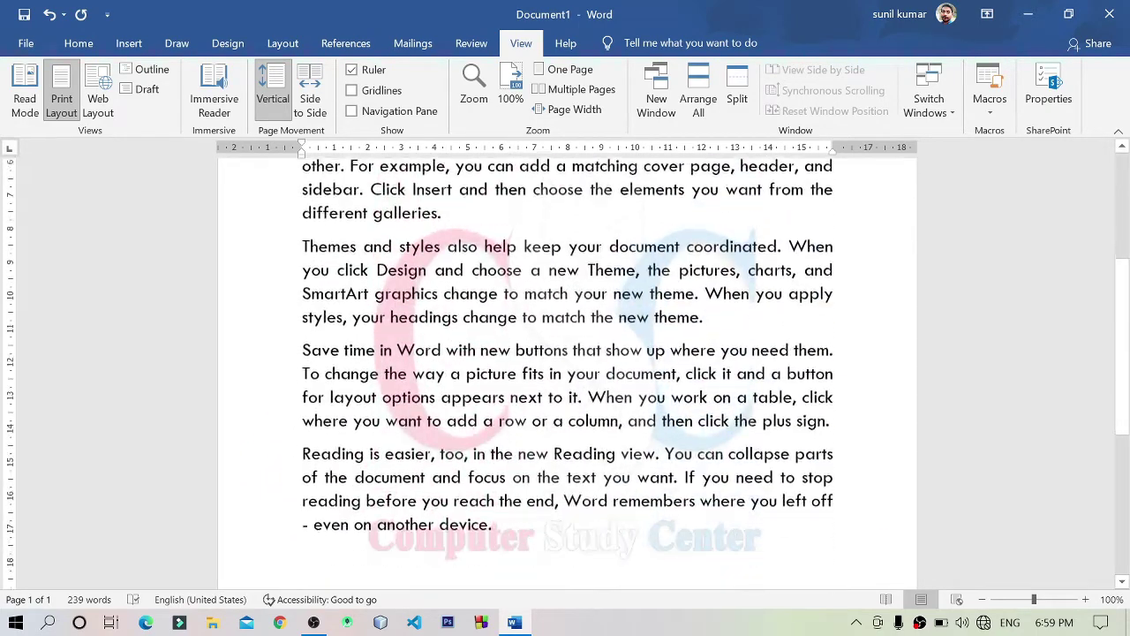
scroll(566, 371, "down", 3)
scroll(565, 371, "up", 4)
scroll(565, 371, "up", 2)
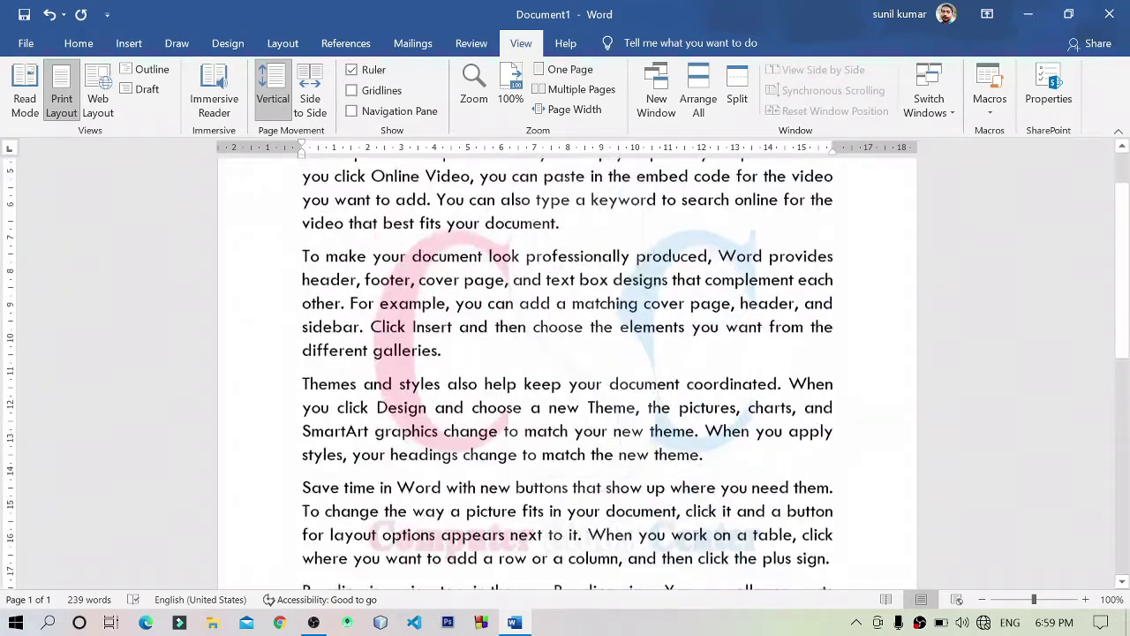
scroll(566, 371, "down", 5)
scroll(566, 371, "down", 2)
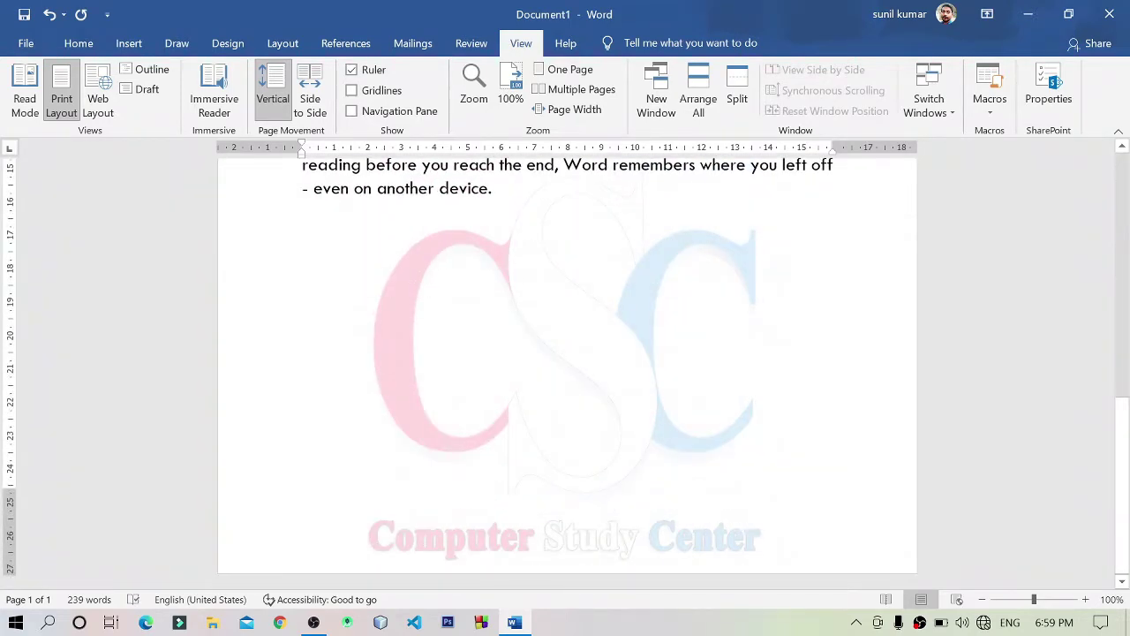
scroll(566, 371, "up", 1)
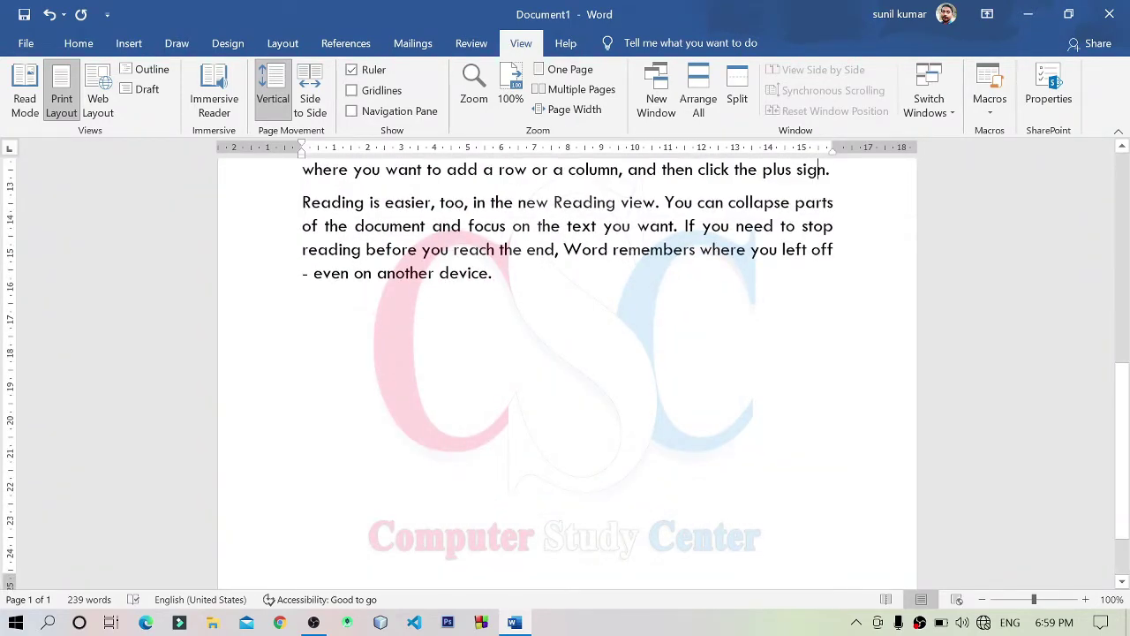
scroll(565, 371, "up", 2)
scroll(566, 371, "up", 2)
scroll(565, 371, "up", 2)
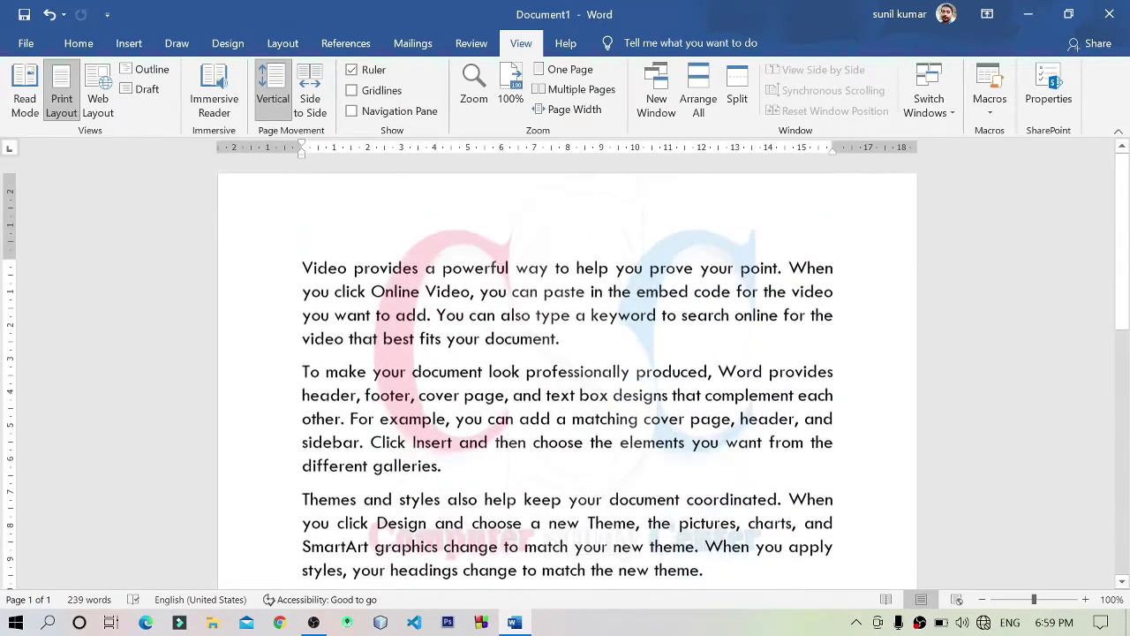
scroll(565, 371, "up", 1)
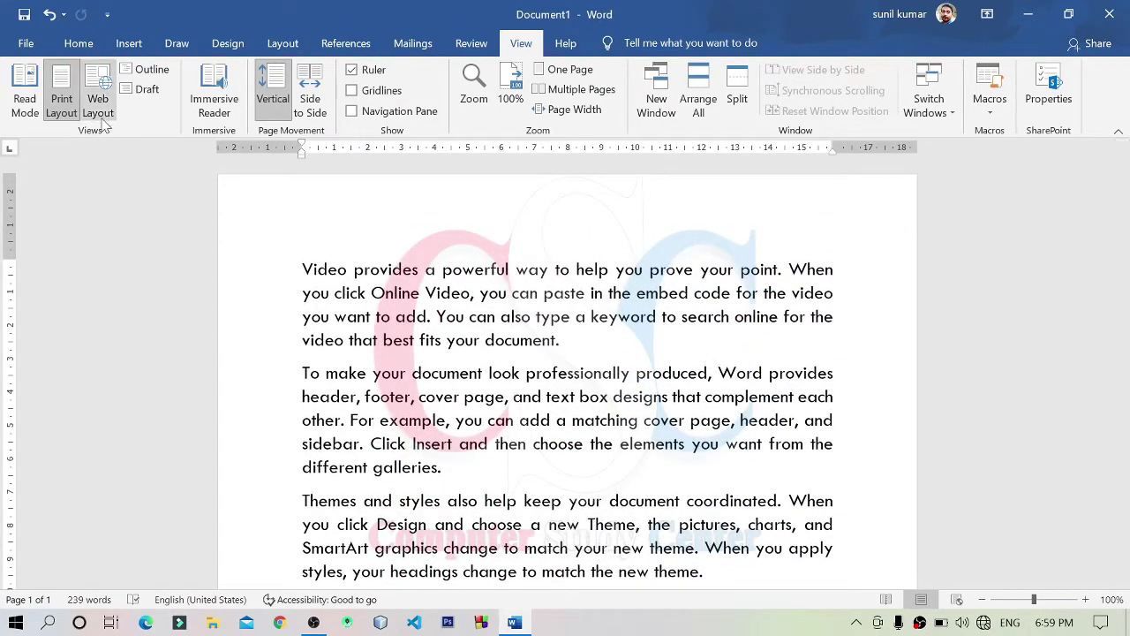
left_click(35, 77)
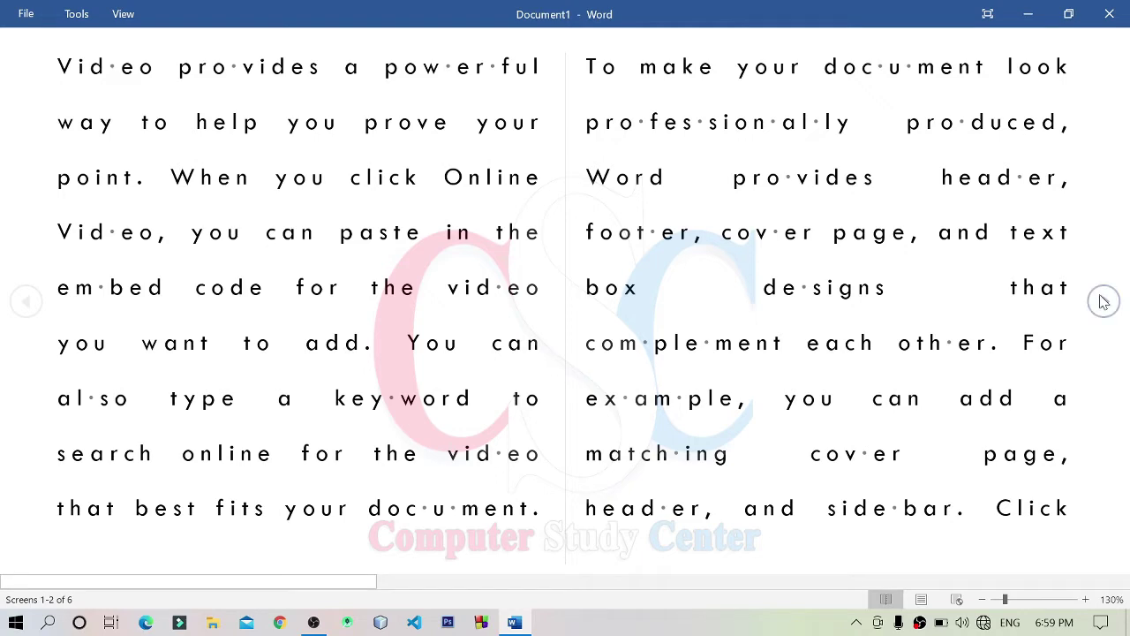
left_click(1103, 301)
left_click(1103, 301)
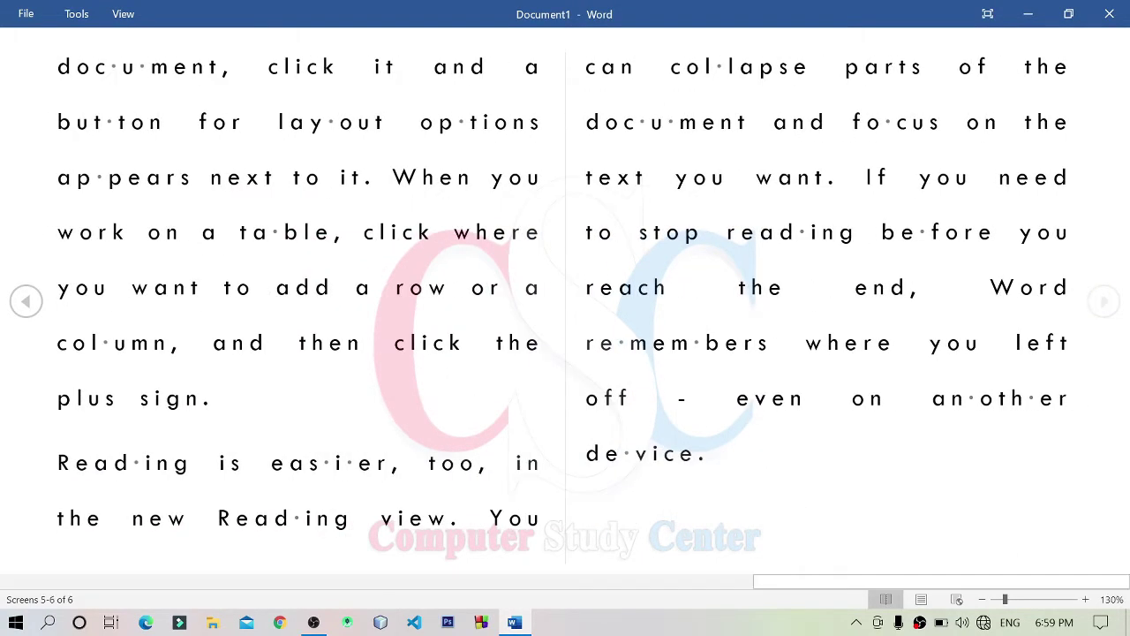
left_click(35, 302)
left_click(36, 302)
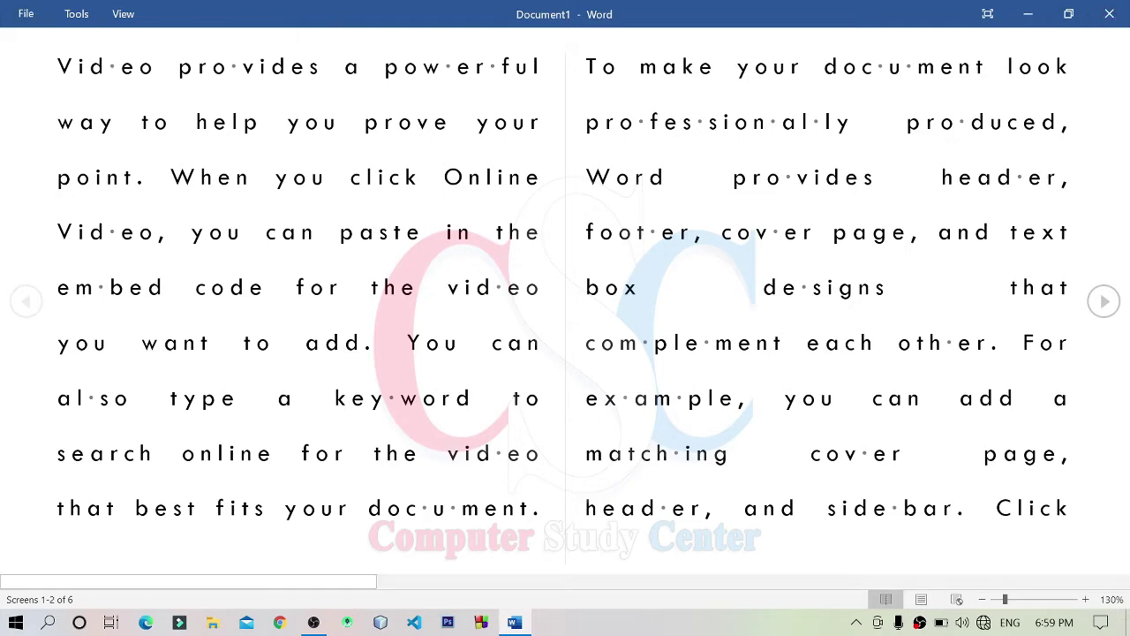
key("Escape")
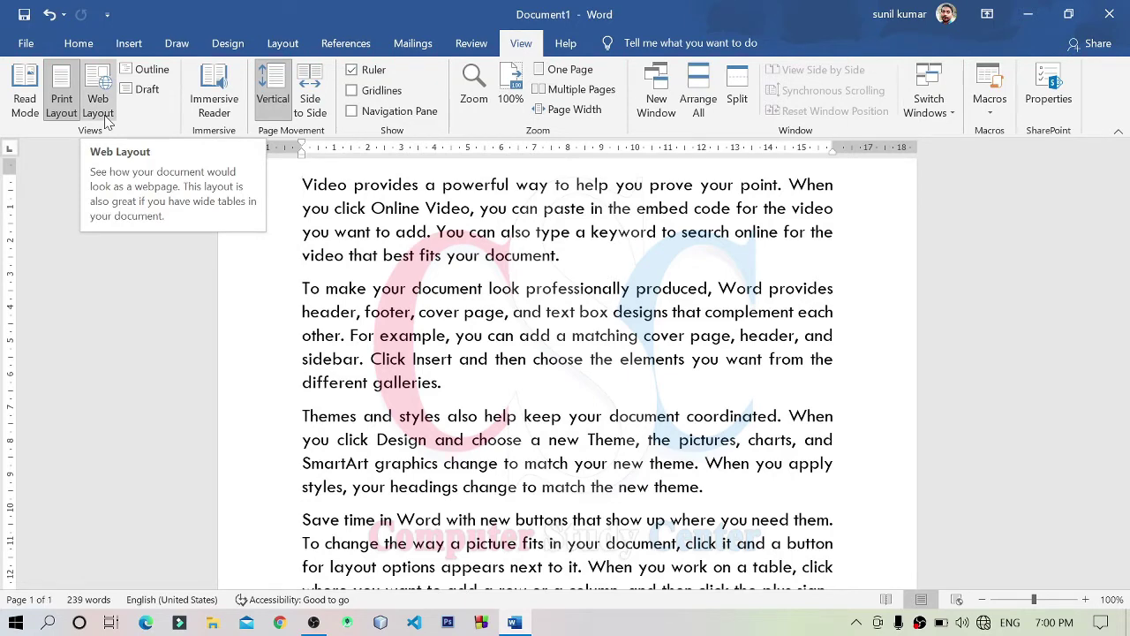
Step: Switch to Web Layout so the sample text spans the full window width
left_click(103, 106)
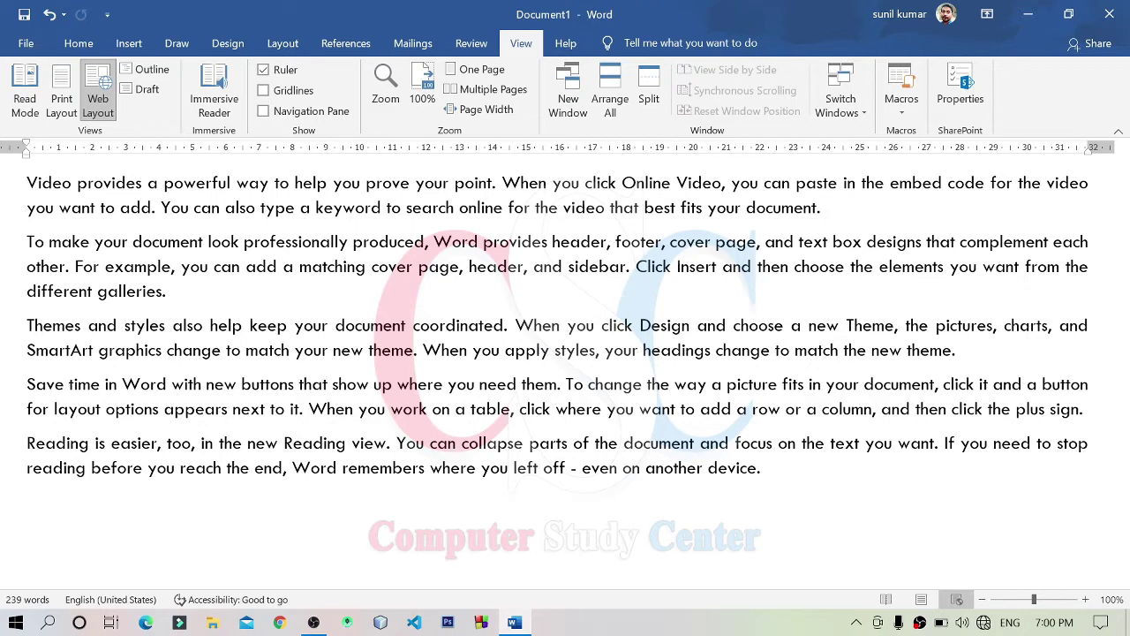
mouse_move(20, 497)
left_mouse_down()
mouse_move(28, 550)
mouse_move(443, 519)
mouse_move(1072, 539)
mouse_move(1051, 494)
mouse_move(1033, 536)
left_mouse_up()
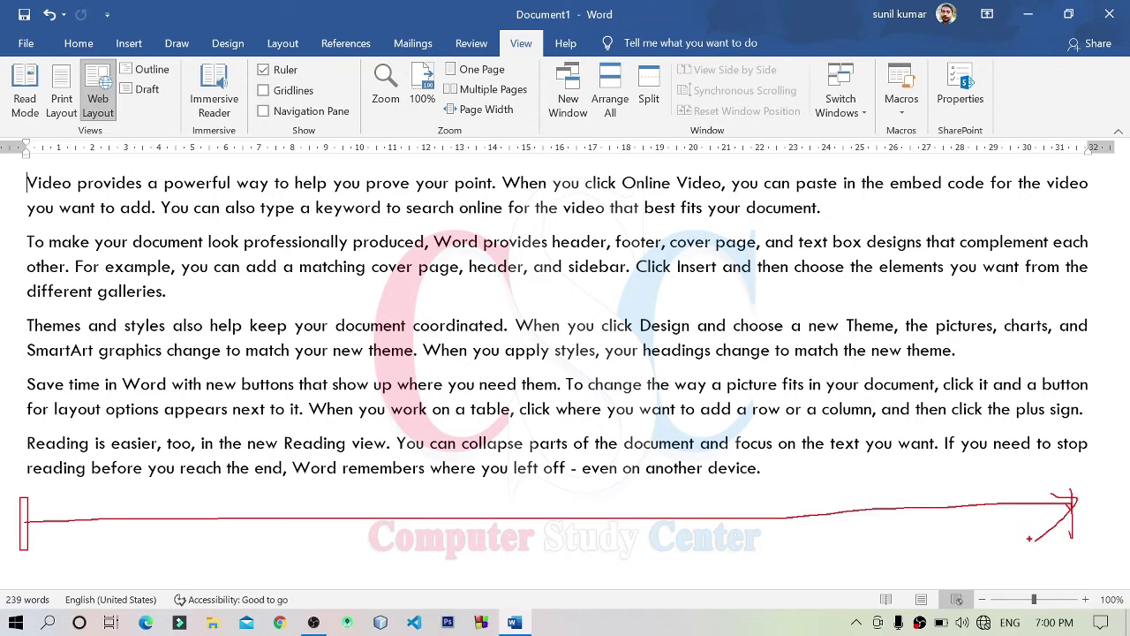
key("Escape")
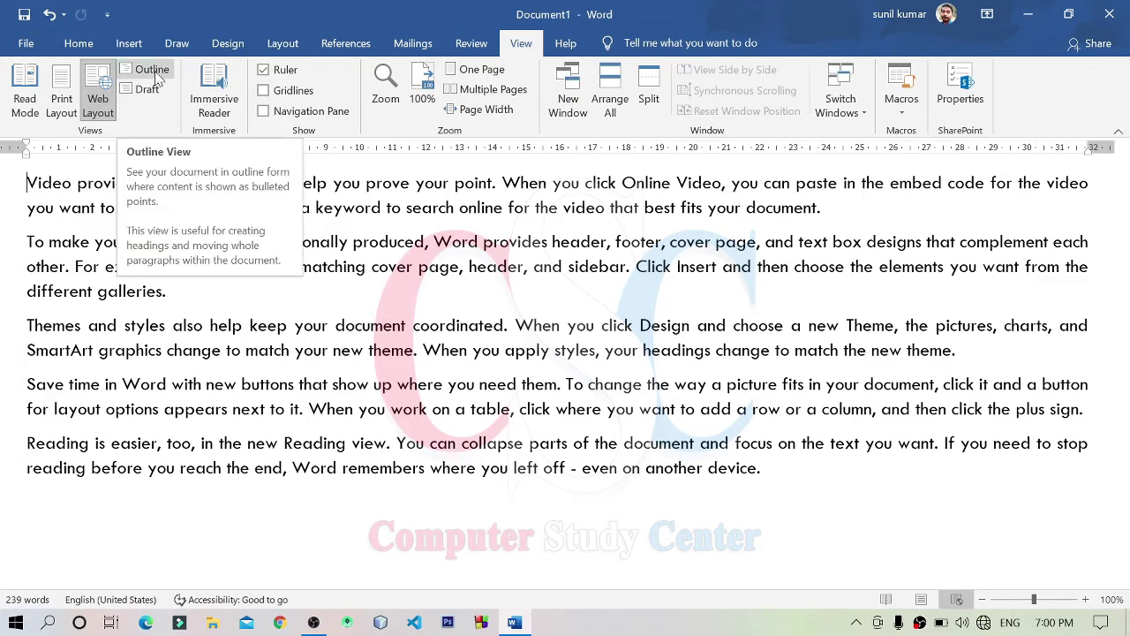
Step: Switch to Outline view and drag the 'Video provides' paragraph toward the outline's end
left_click(152, 70)
scroll(278, 359, "down", 3)
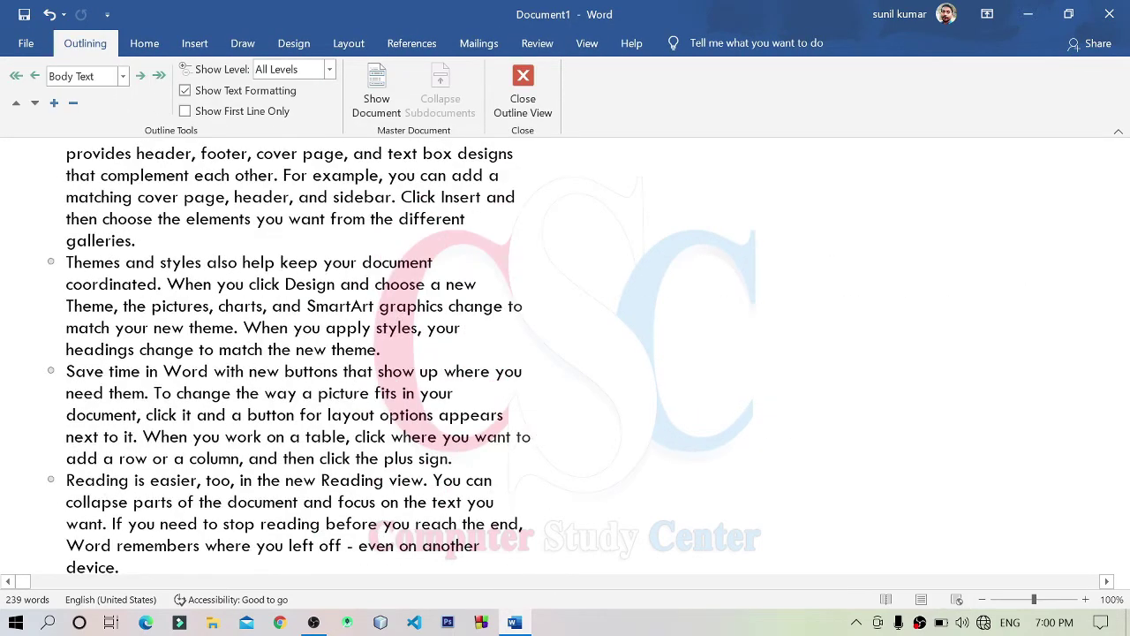
scroll(278, 359, "down", 2)
scroll(44, 371, "up", 2)
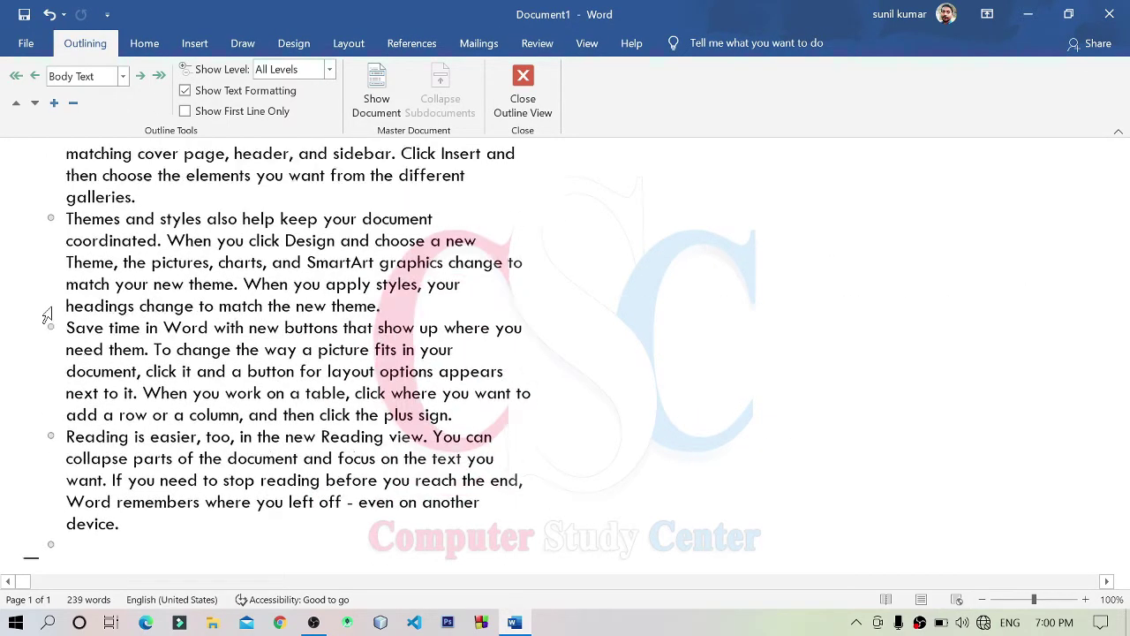
scroll(48, 315, "up", 3)
left_click_drag(54, 156, 52, 325)
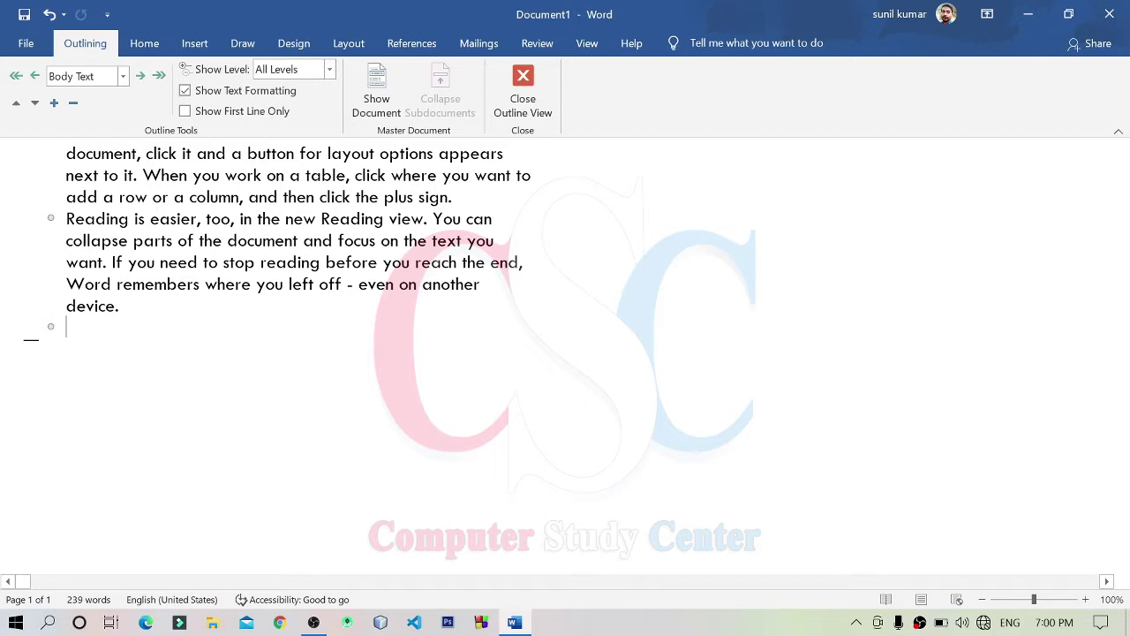
scroll(277, 242, "down", 1)
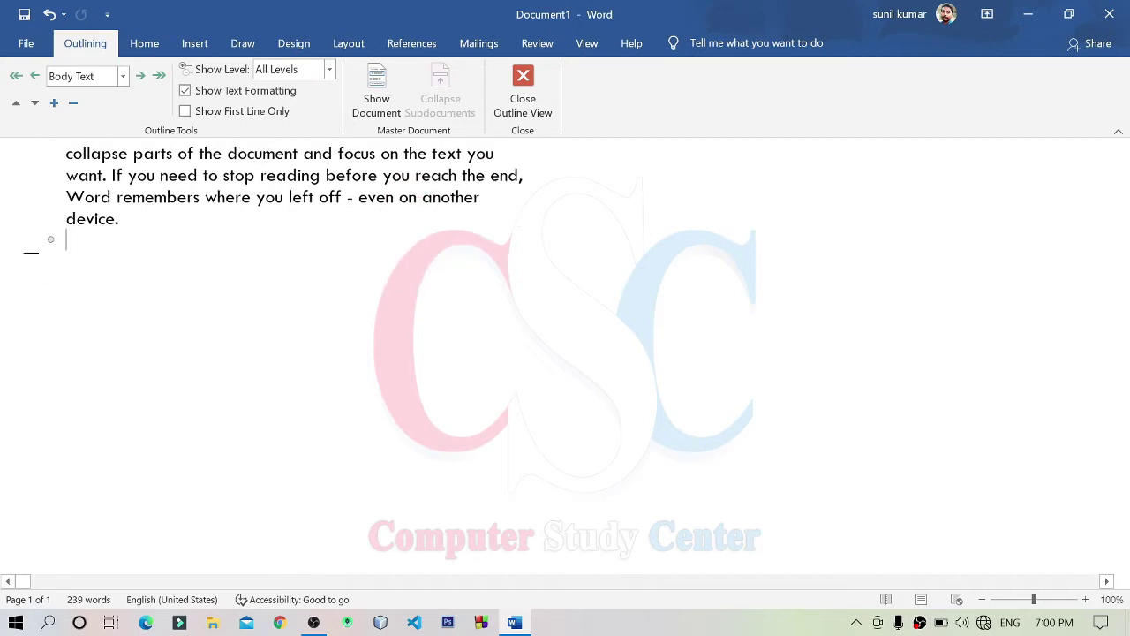
Step: Type Student as a Level 2 outline heading and start a Level 3 line beneath it
type("Stud")
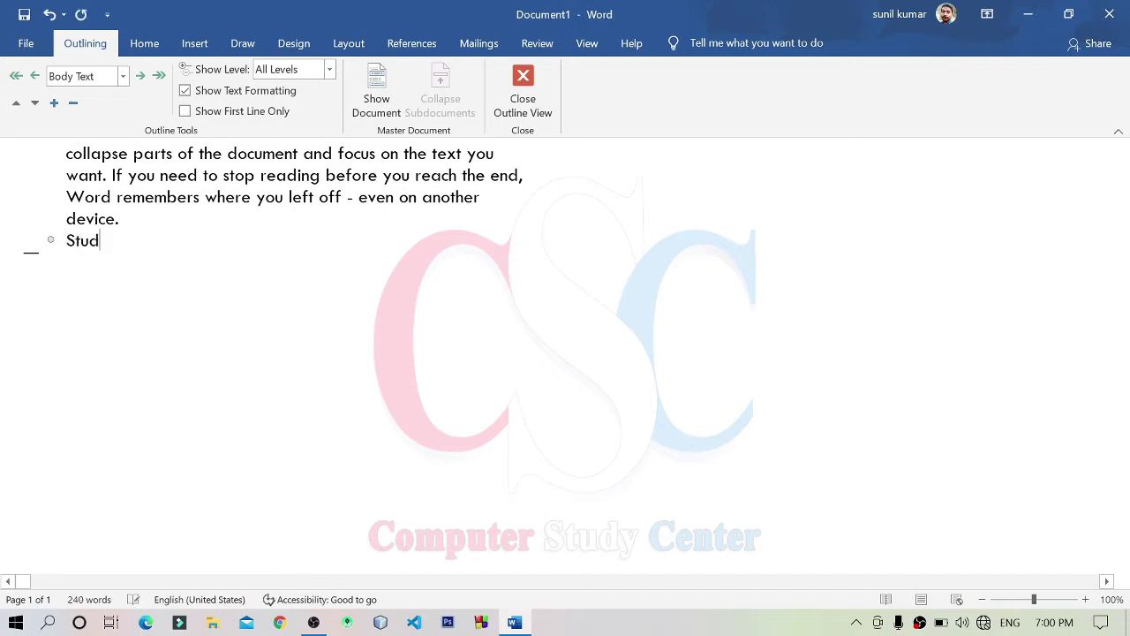
type("ent")
key("Return")
key("Tab")
key("BackSpace")
key("Left")
key("Left")
key("Left")
key("Left")
key("Tab")
key("Right")
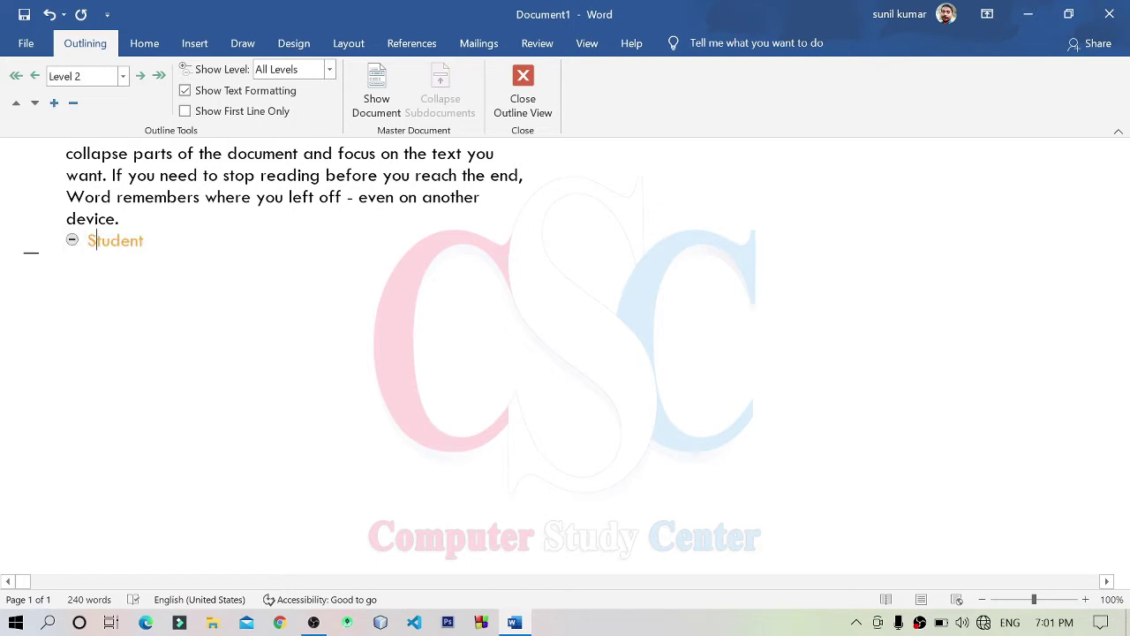
key("End")
key("Return")
key("Tab")
Step: Add Boy at Level 3 with five boys' names listed at Level 4 under it
type("Boy")
key("Return")
key("Tab")
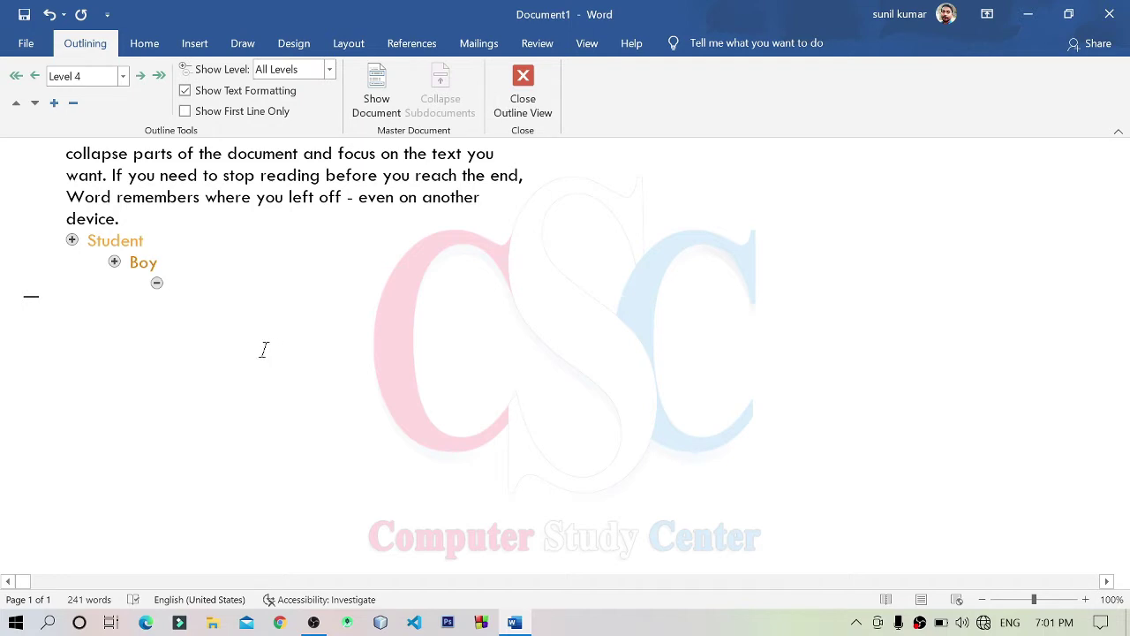
type("Ram")
key("Return")
type("MOhan")
key("Return")
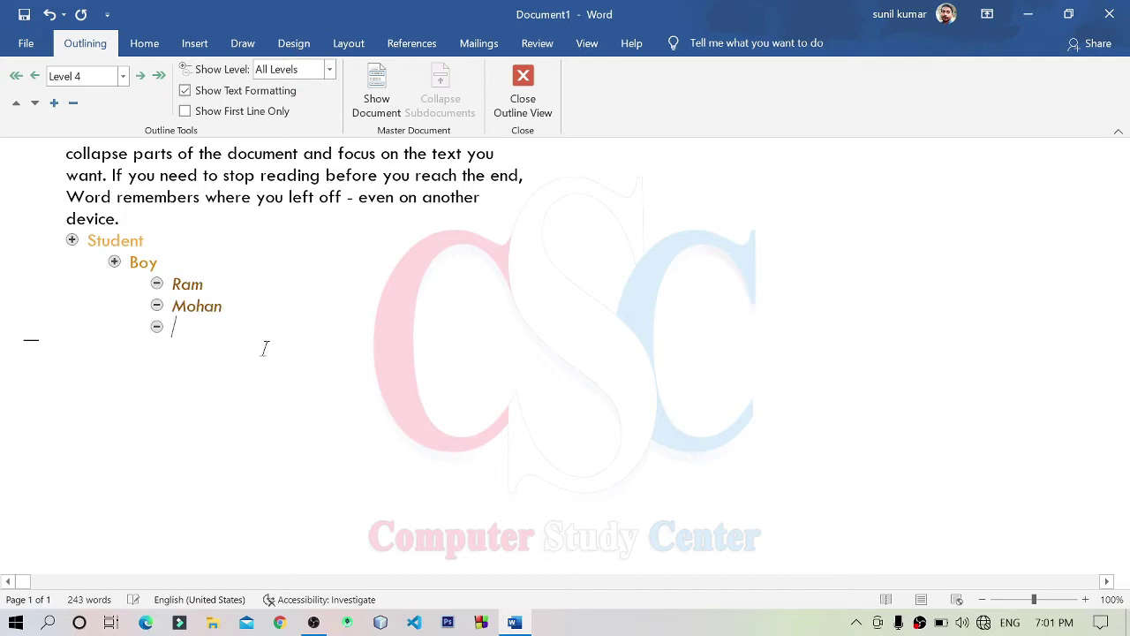
type("Rohan")
key("Return")
type("Rohi")
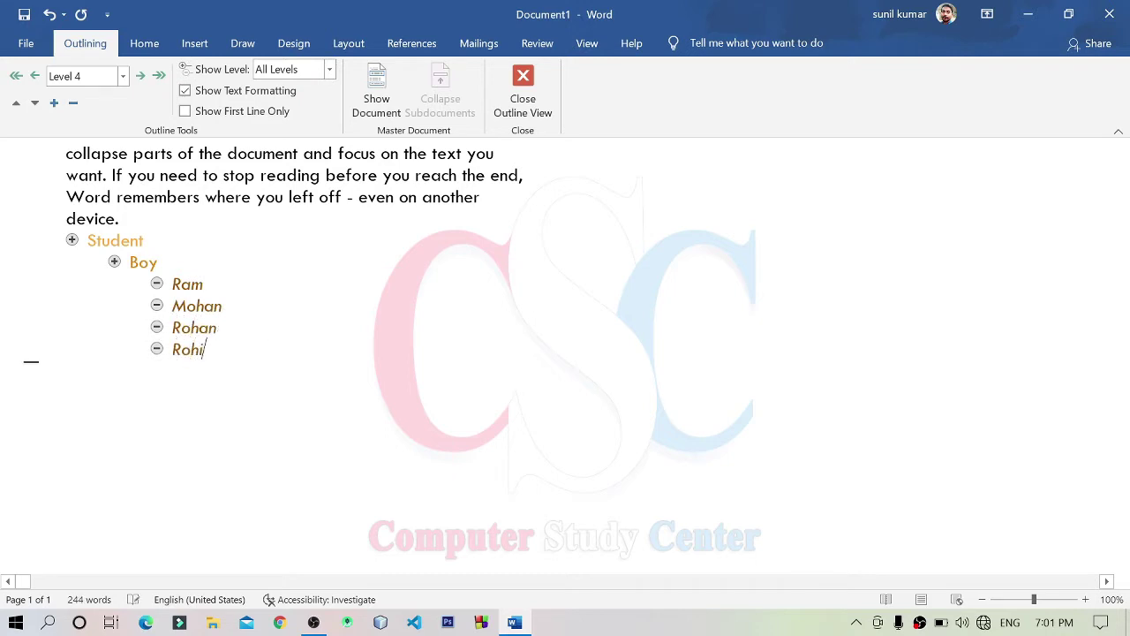
type("t")
key("Return")
type("Amit")
key("Return")
Step: Add Girls at Level 3 with five girls' names at Level 4, then collapse Student
key("shift+Tab")
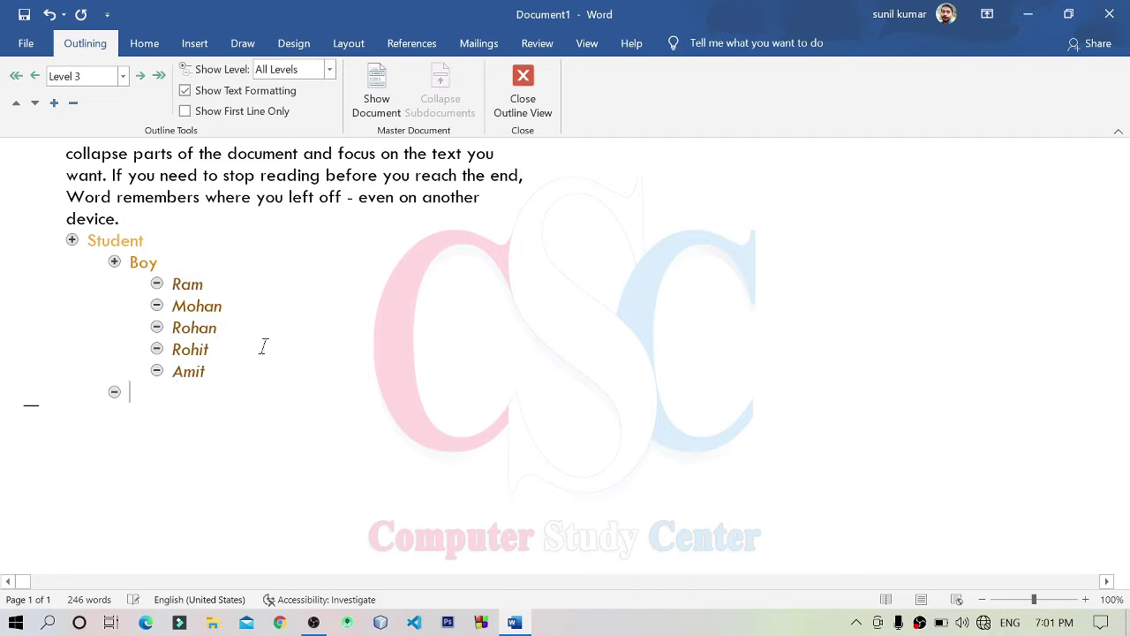
type("Gi")
type("rls")
key("Return")
key("Tab")
type("Sita")
key("Return")
type("Gitan")
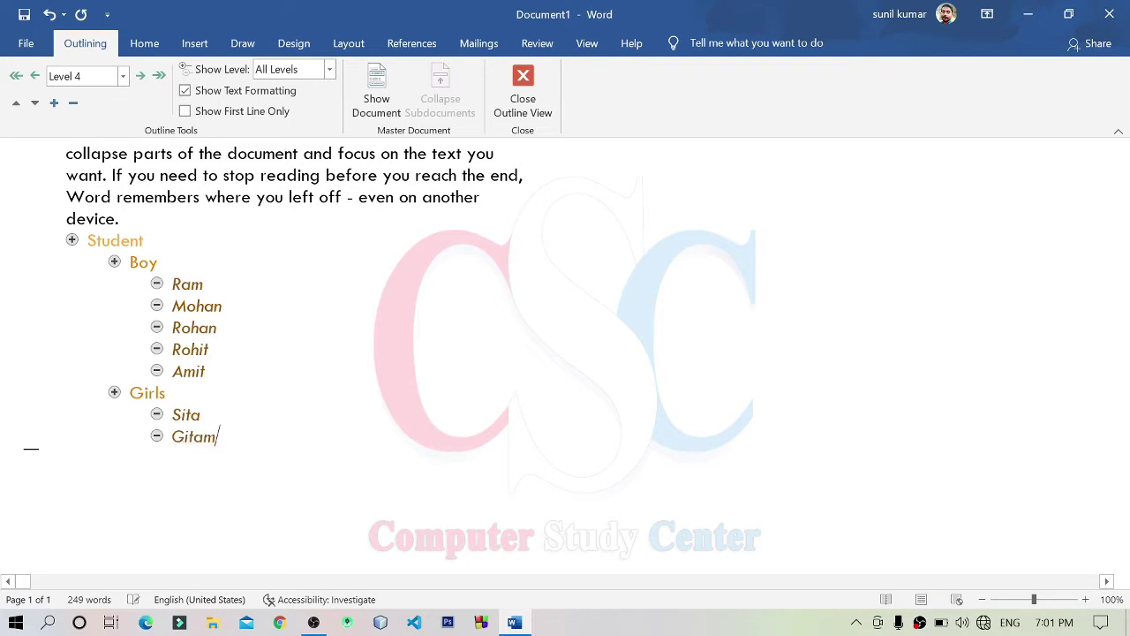
key("BackSpace")
key("Return")
type("Sona")
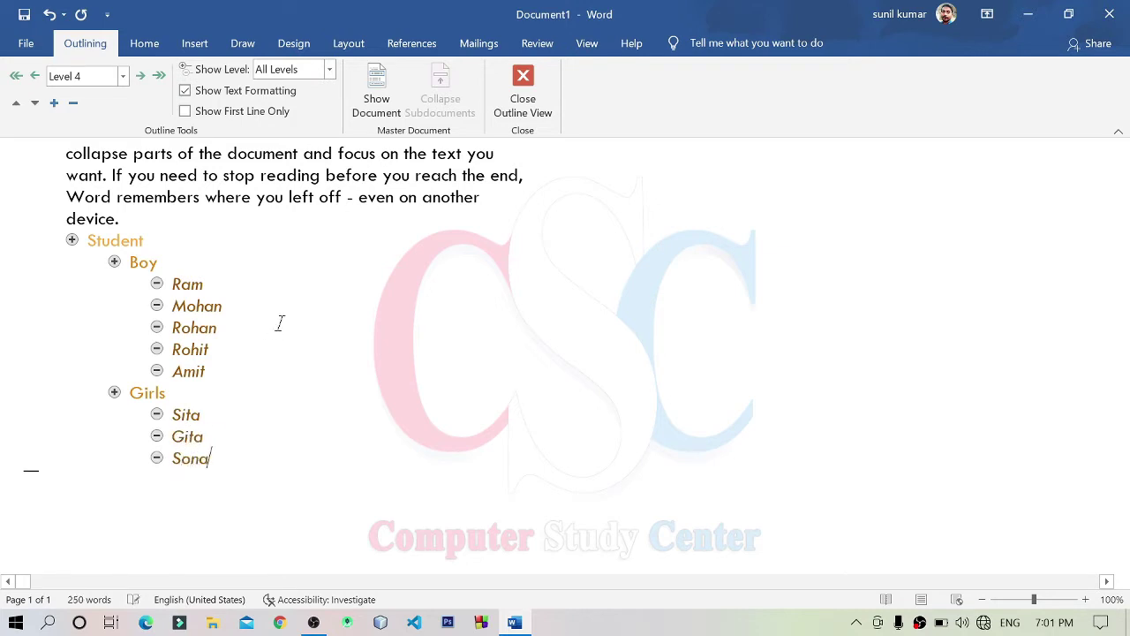
type("li")
key("Return")
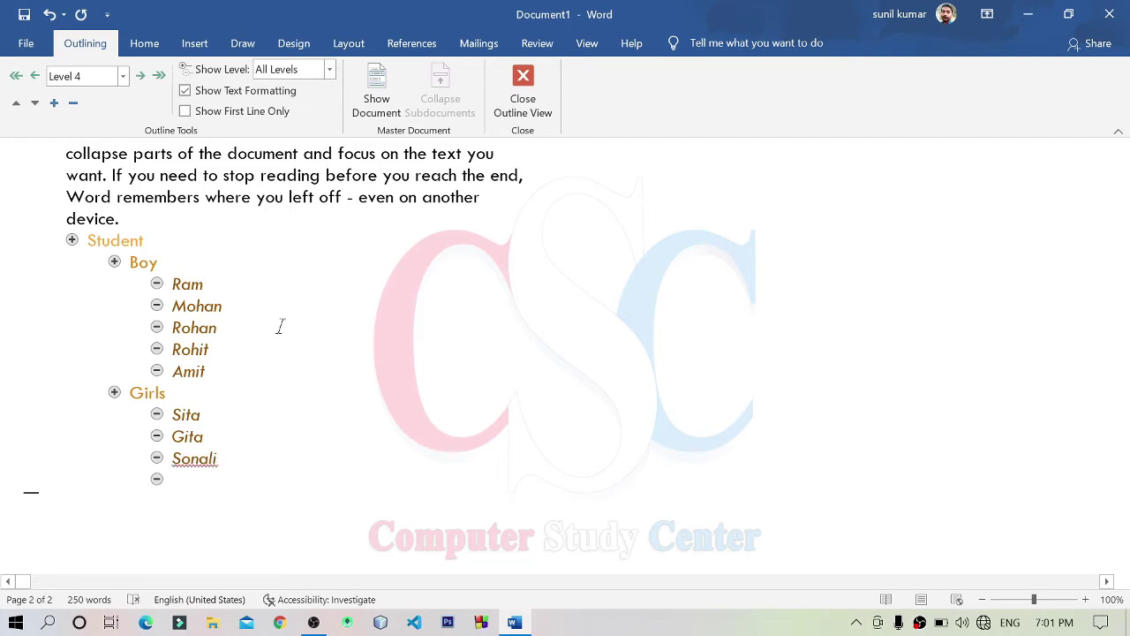
type("Anjali")
key("Return")
type("priya")
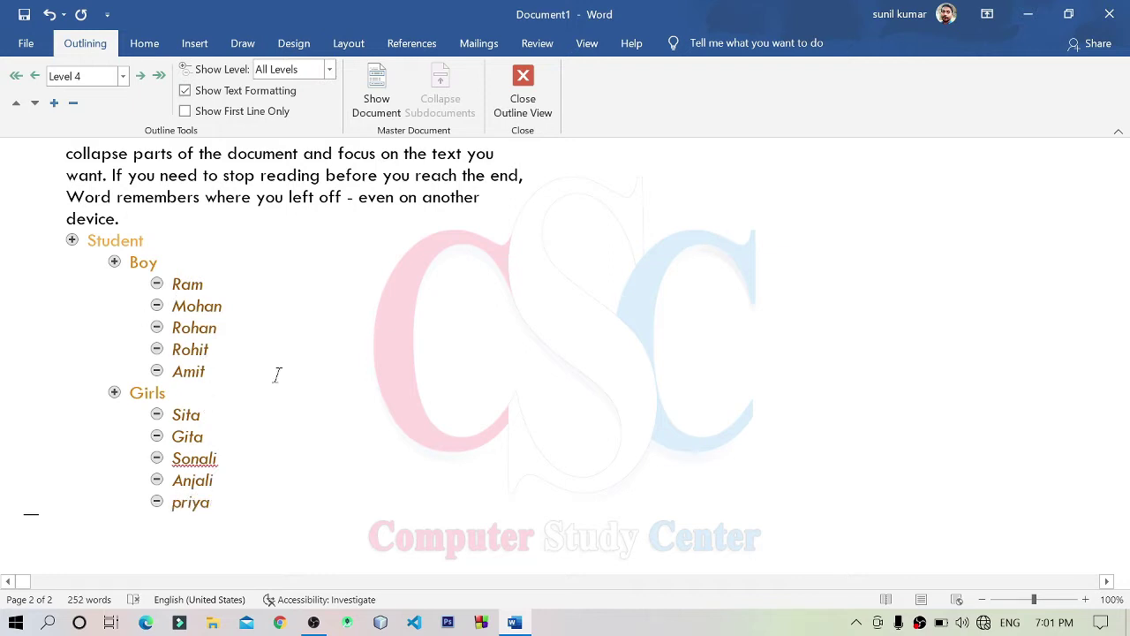
double_click(72, 241)
Step: Expand Student, collapse Boy's names, and leave Girls expanded showing its five names
left_click(303, 303)
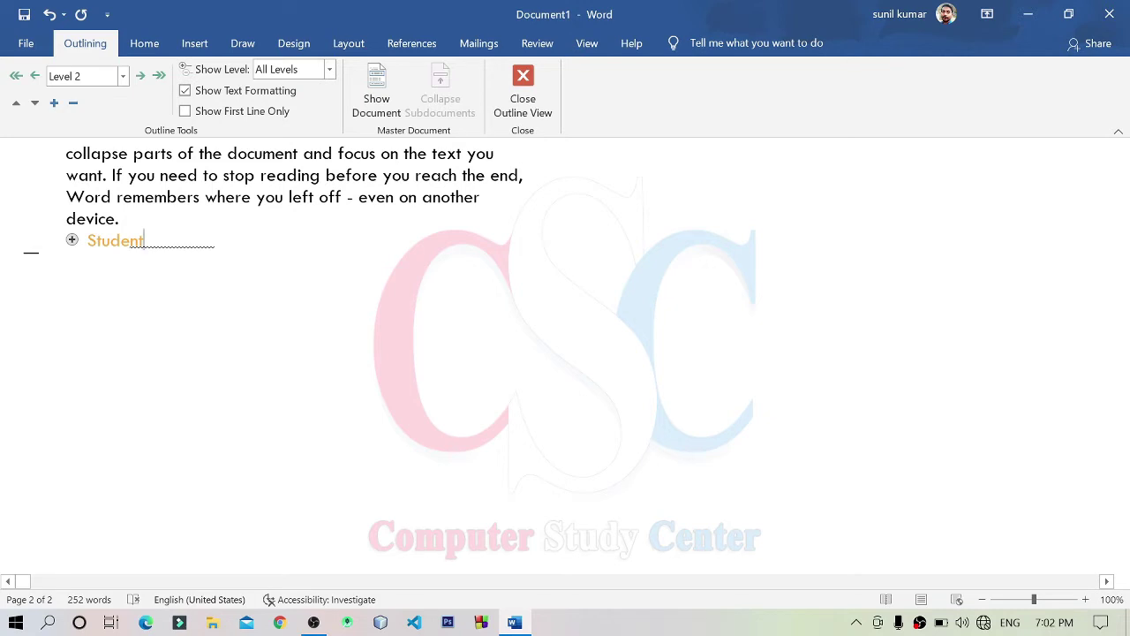
double_click(72, 239)
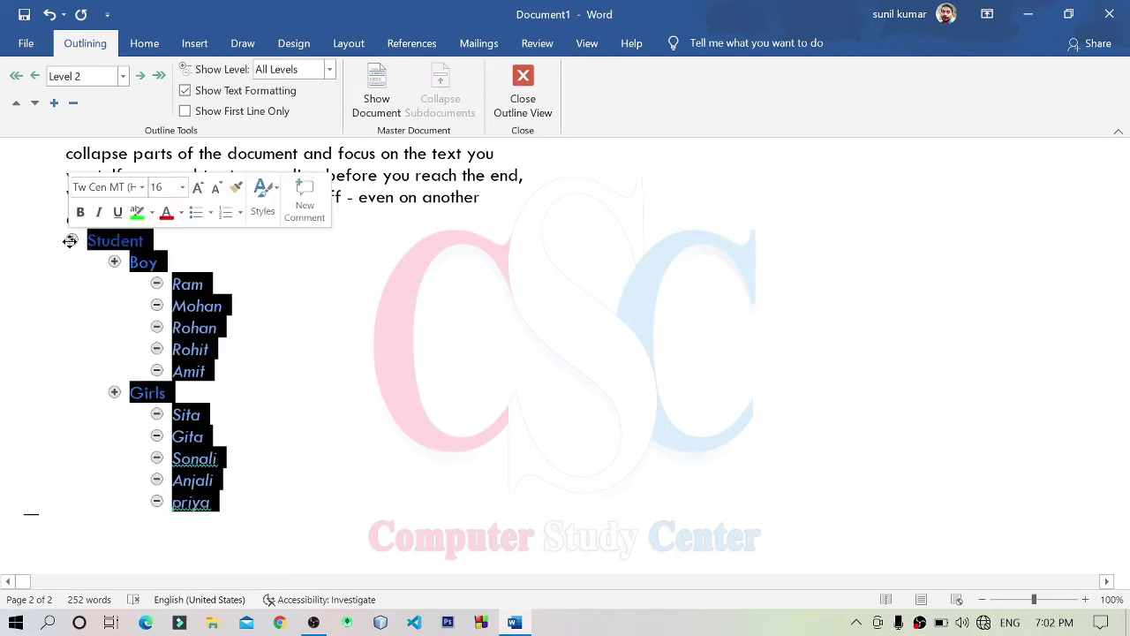
double_click(114, 261)
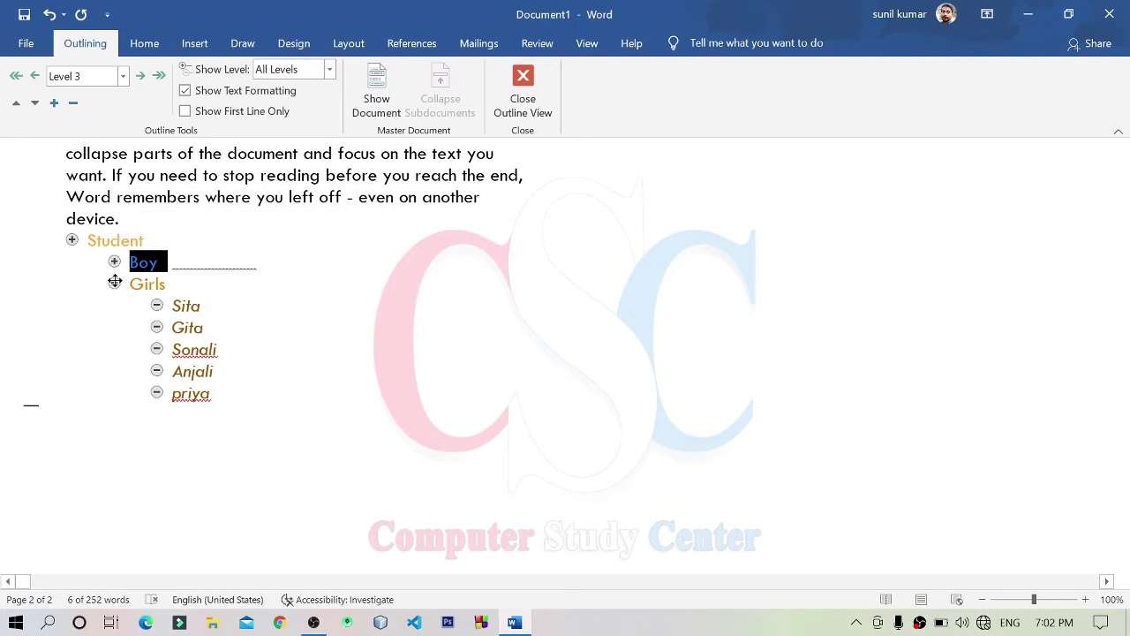
double_click(114, 282)
left_click(466, 329)
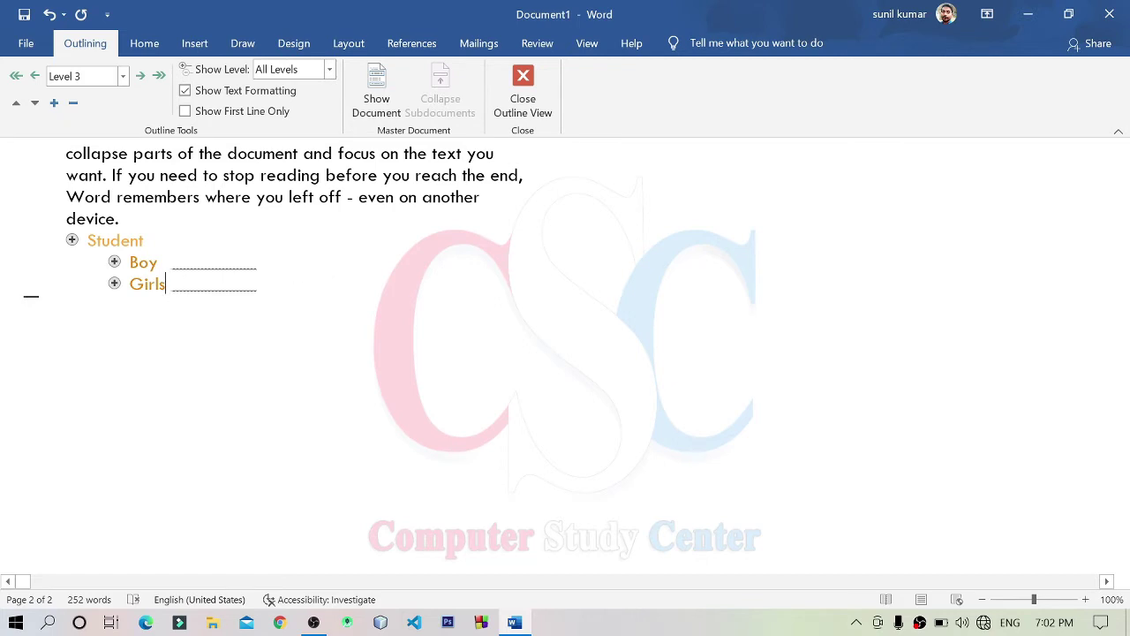
double_click(114, 284)
left_click(223, 352)
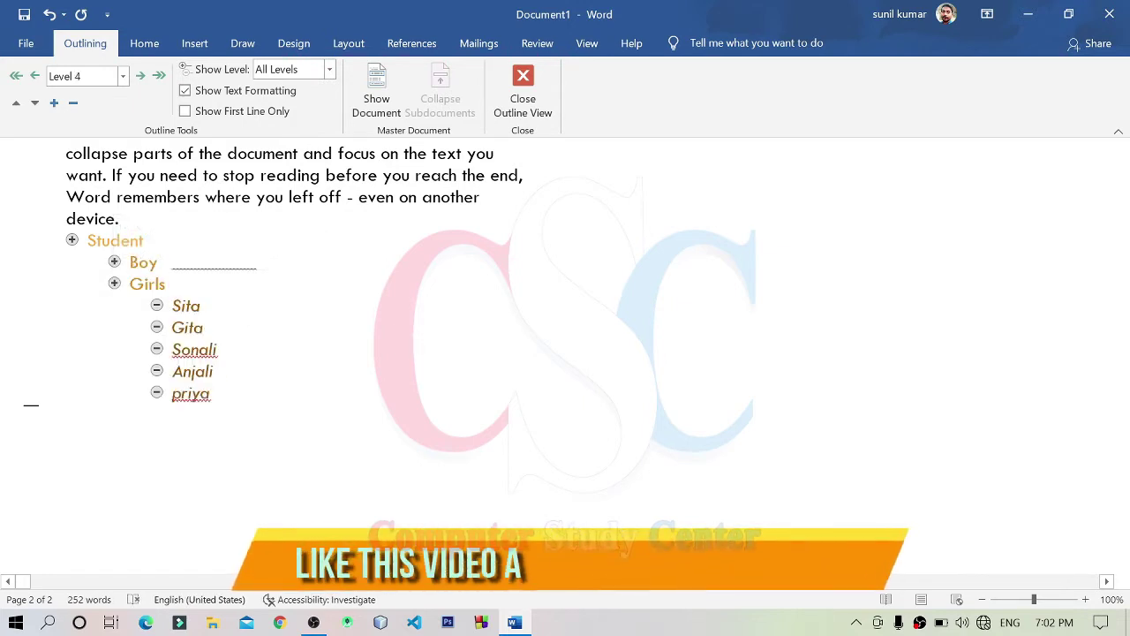
left_click(205, 328)
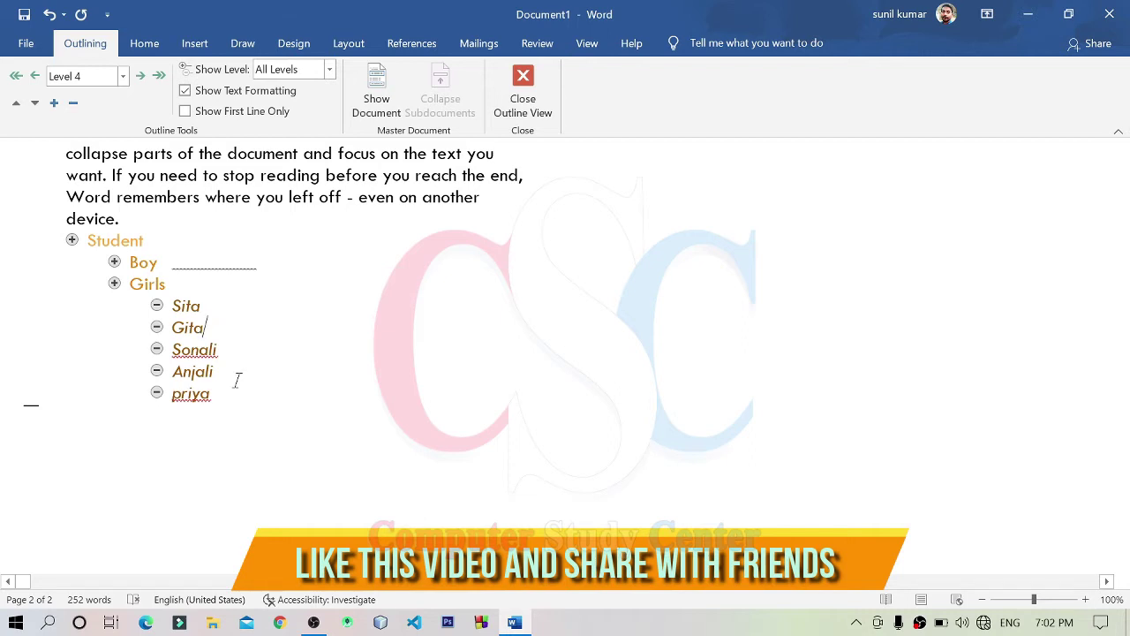
Step: Close Outline View to return to Print Layout and show the View tab
left_click(524, 78)
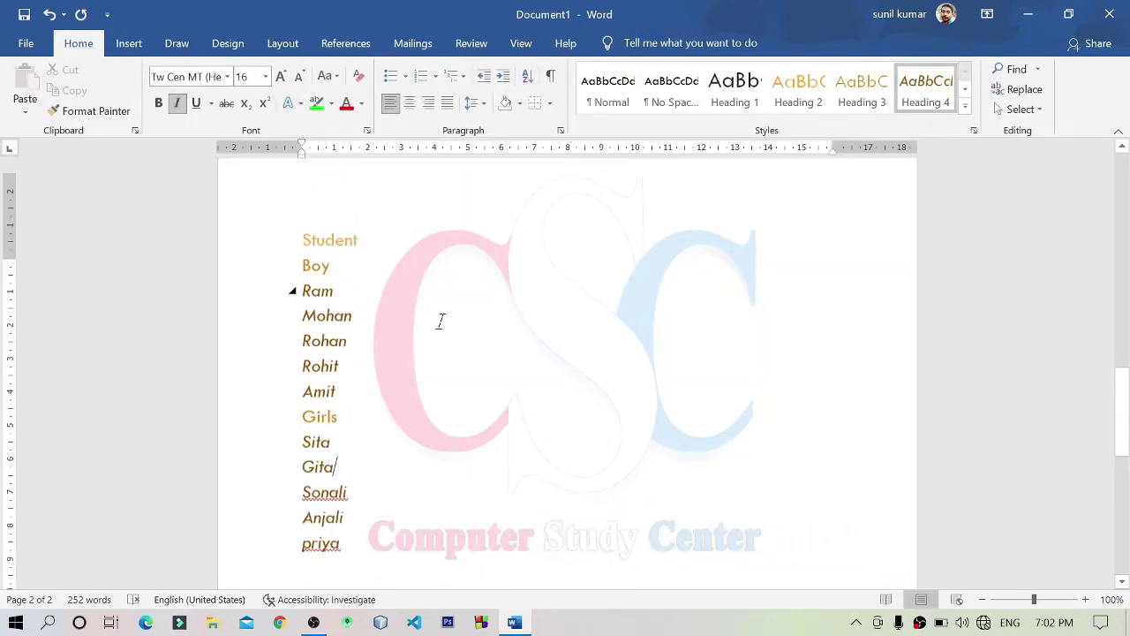
scroll(440, 321, "up", 10)
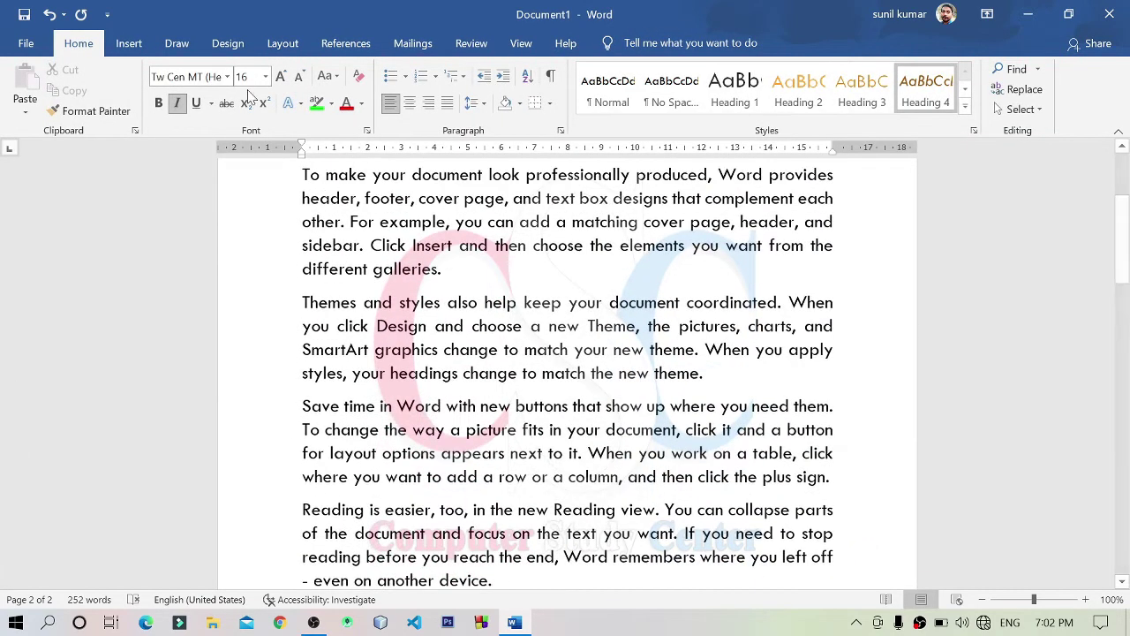
left_click(521, 43)
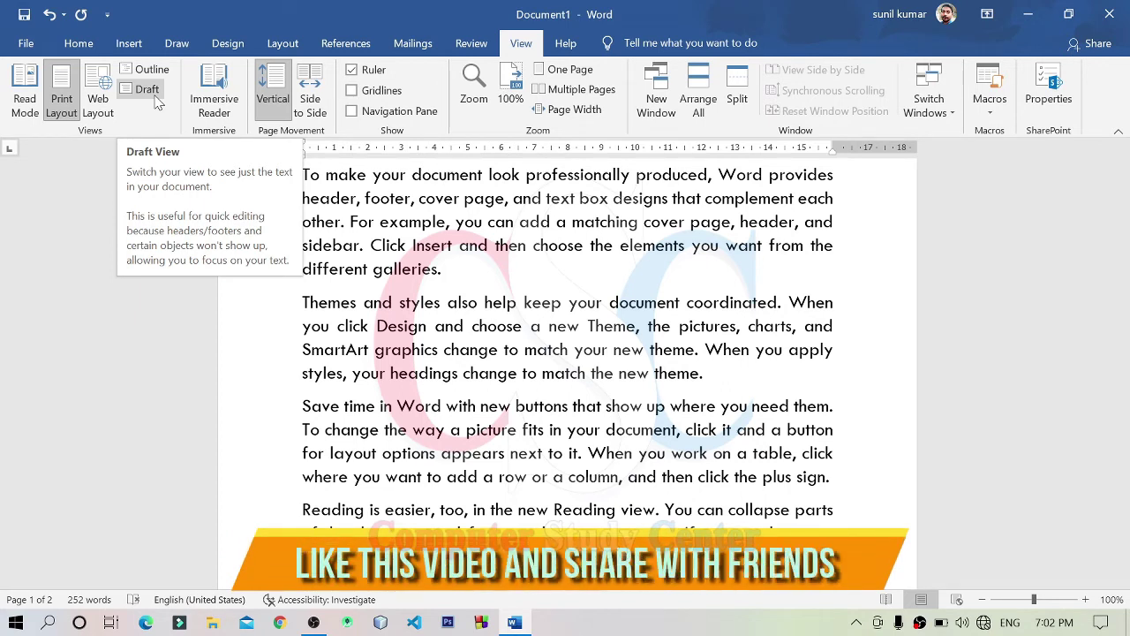
scroll(364, 268, "up", 3)
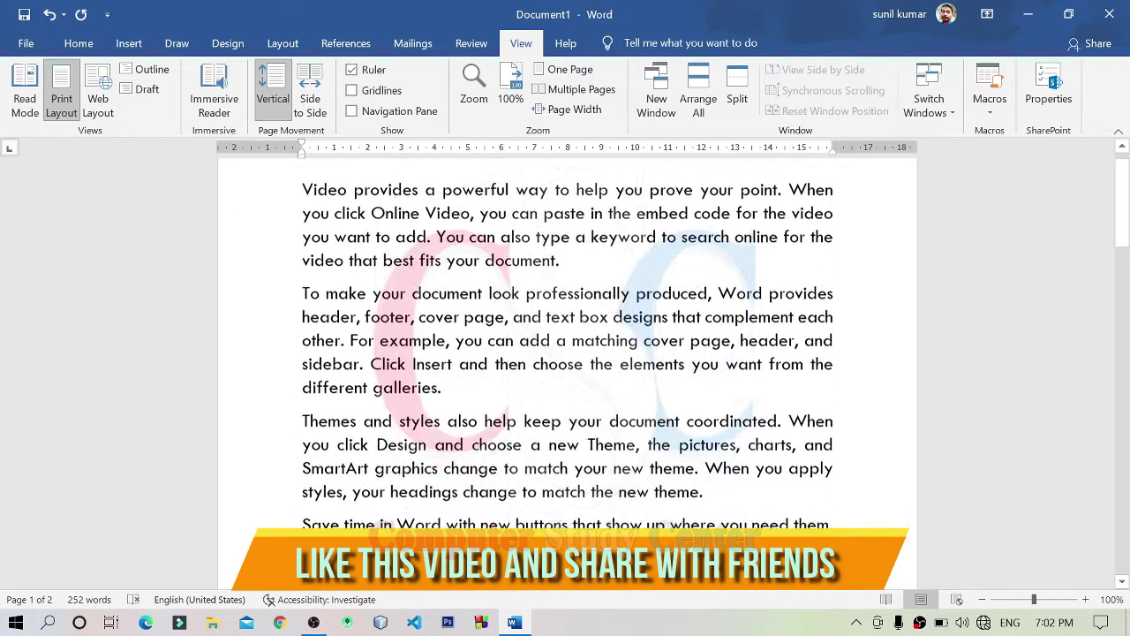
Step: Browse the Home, Insert and Design tabs in turn
left_click(78, 43)
left_click(128, 43)
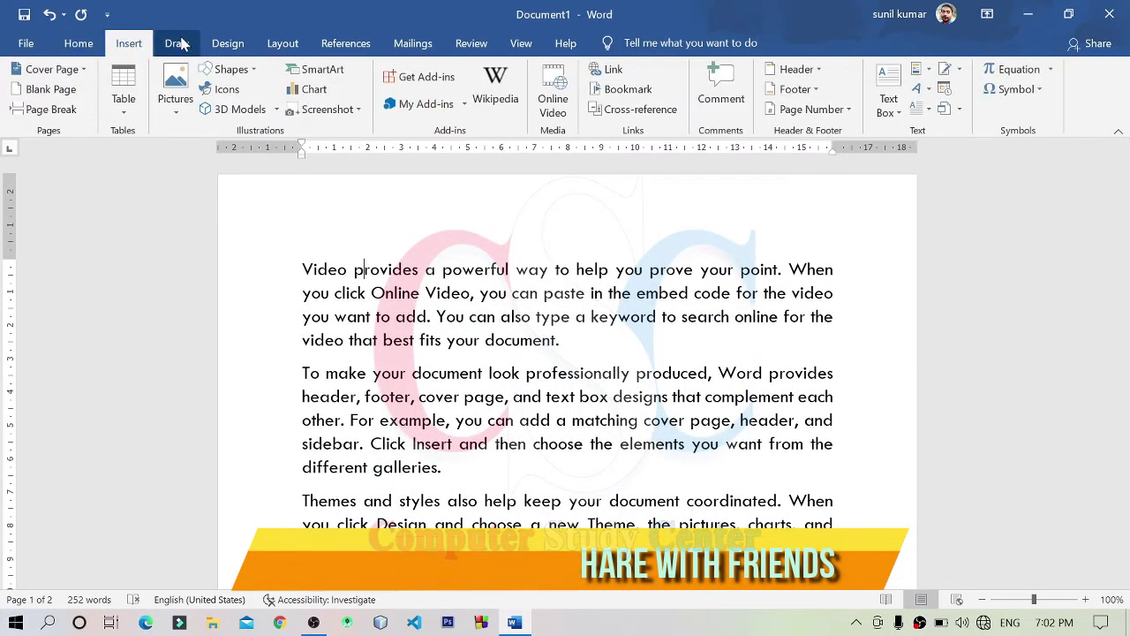
left_click(228, 43)
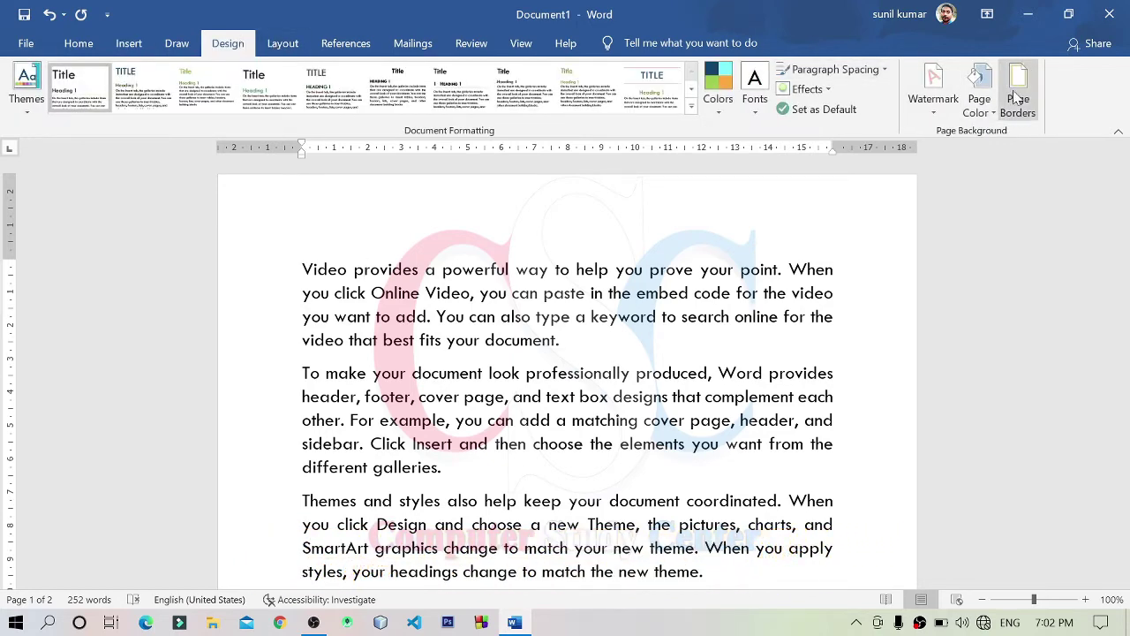
Step: Apply a light blue page colour and a thick hatched box page border
left_click(989, 119)
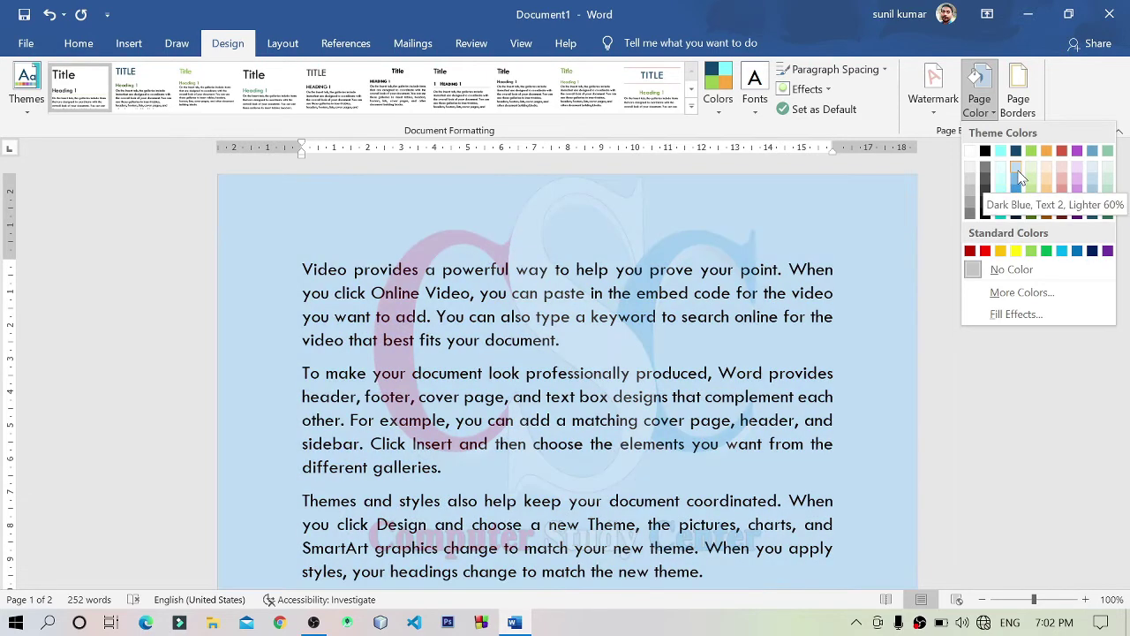
left_click(1018, 177)
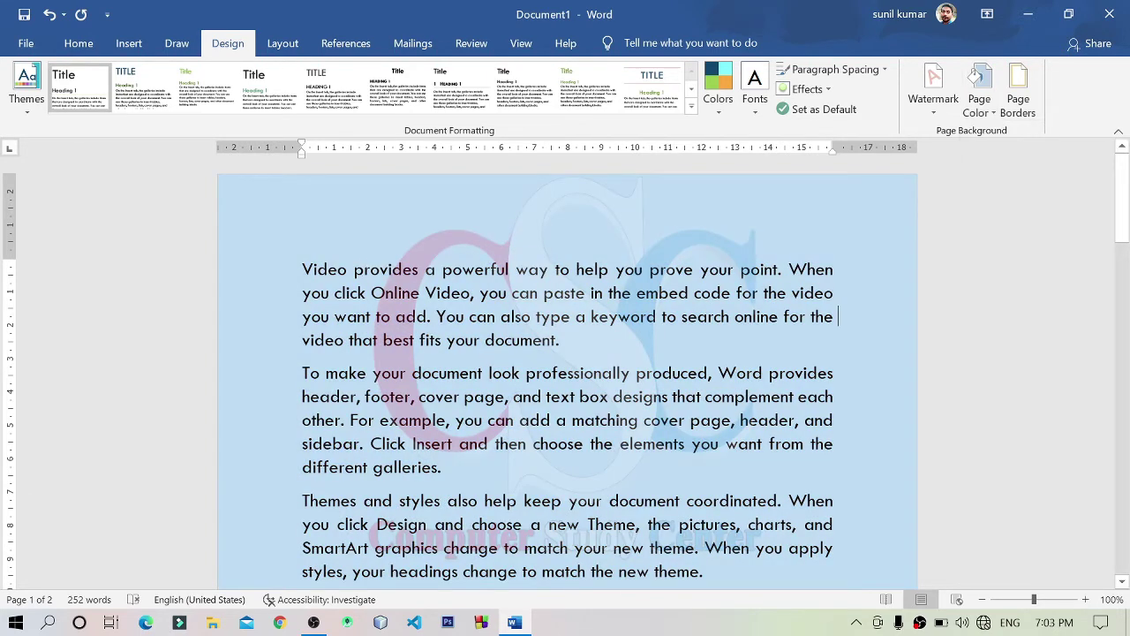
left_click(1018, 93)
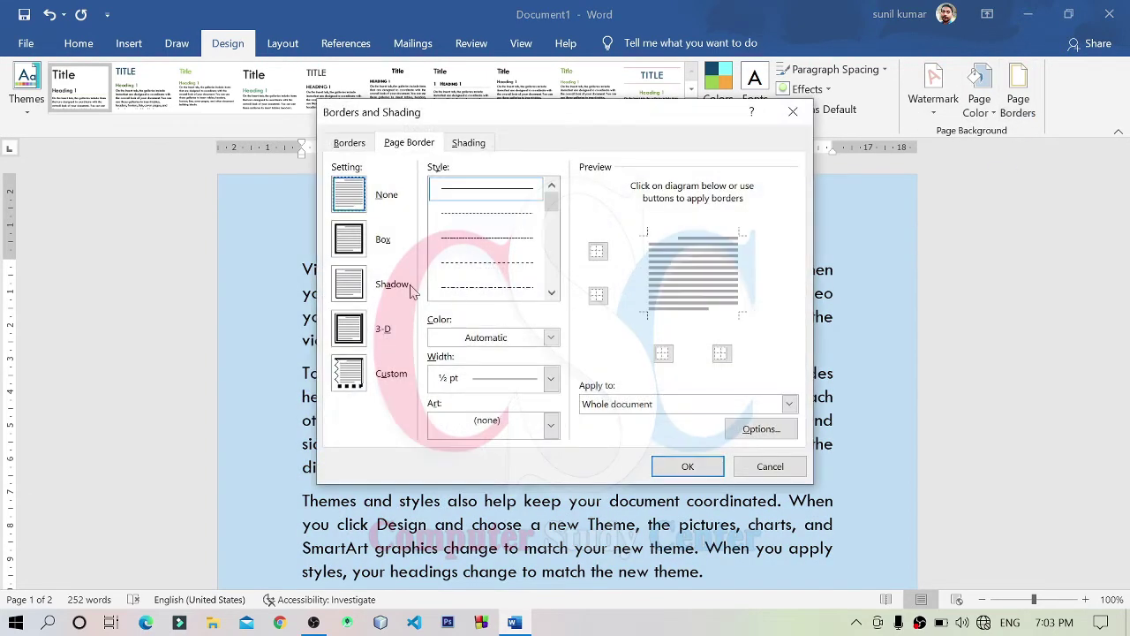
left_click(371, 243)
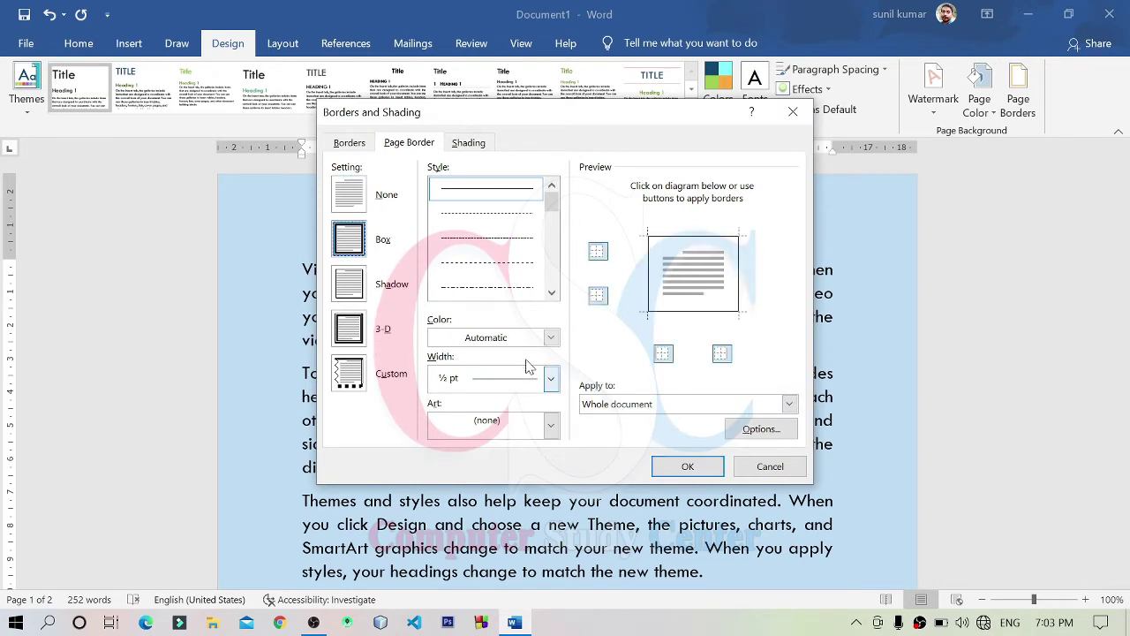
scroll(517, 242, "down", 2)
scroll(506, 250, "down", 2)
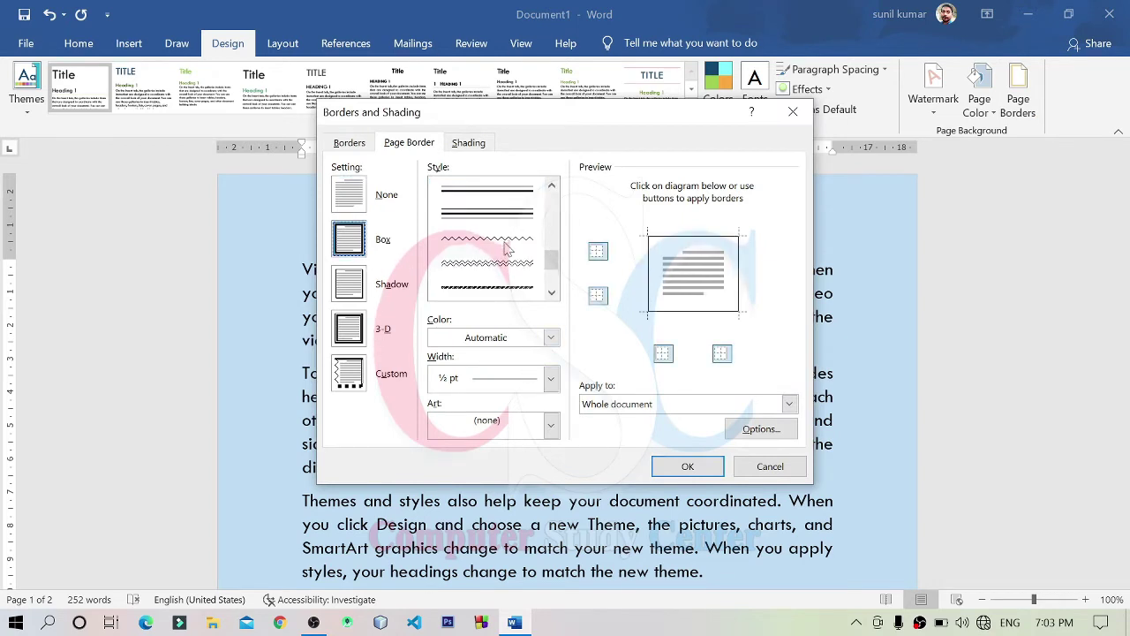
left_click(507, 288)
left_click(688, 466)
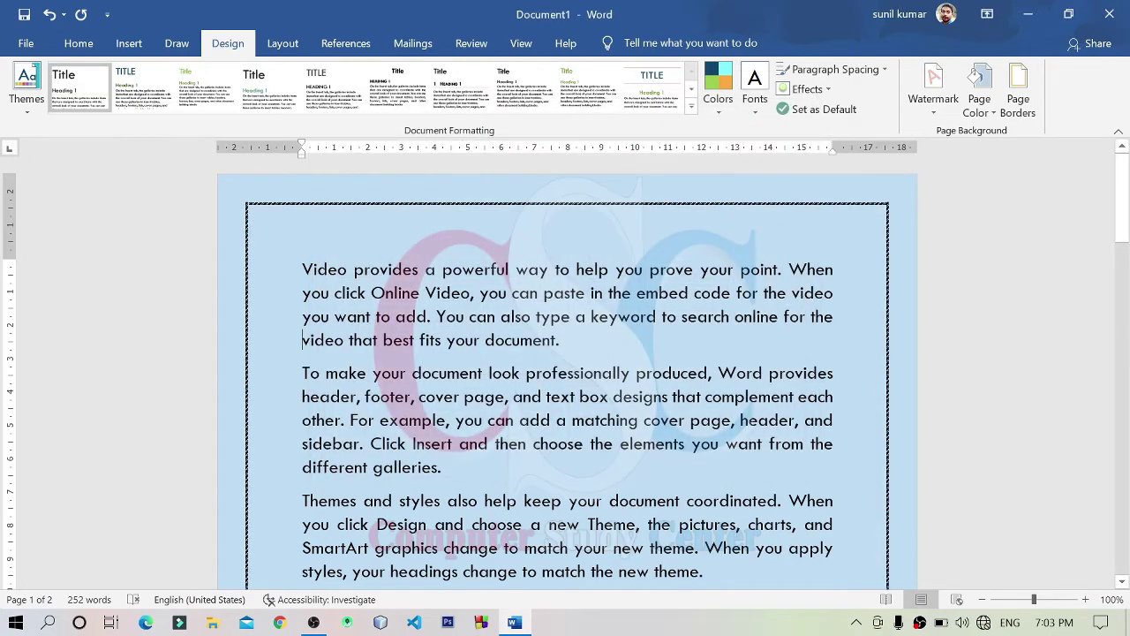
Step: Scroll through the bordered pages and switch to the View tab
scroll(568, 374, "down", 3)
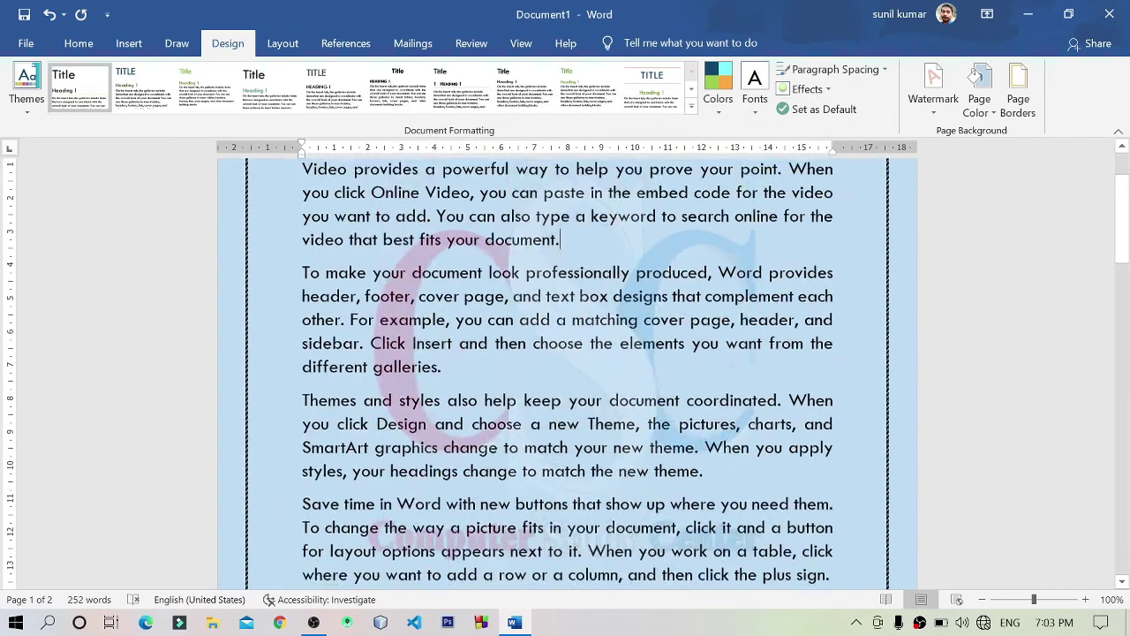
scroll(568, 374, "down", 3)
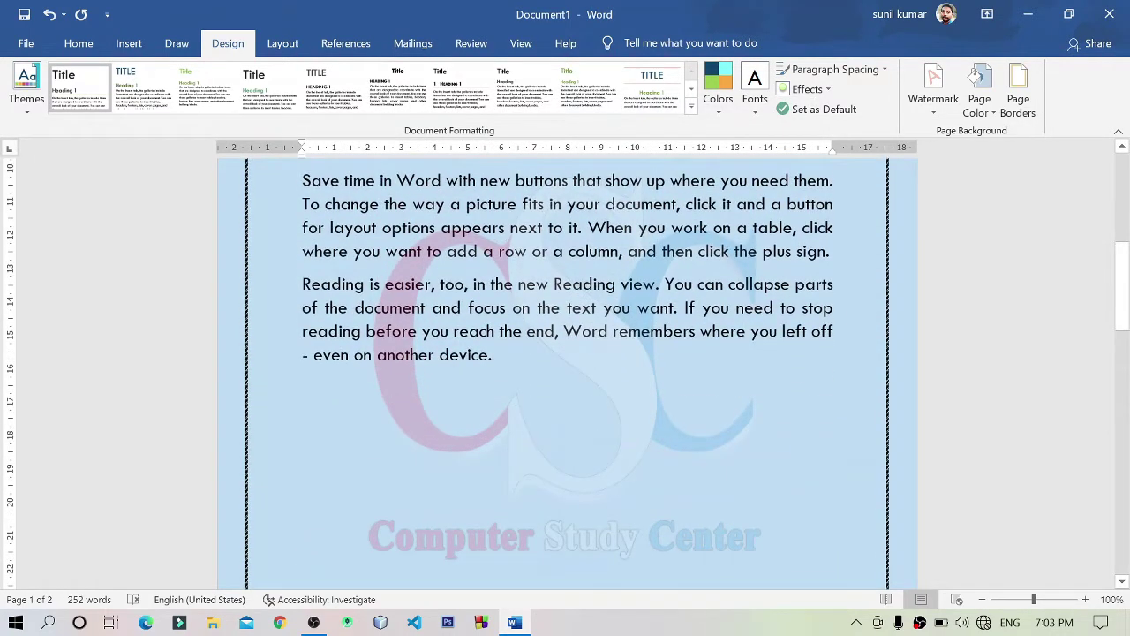
left_click(534, 44)
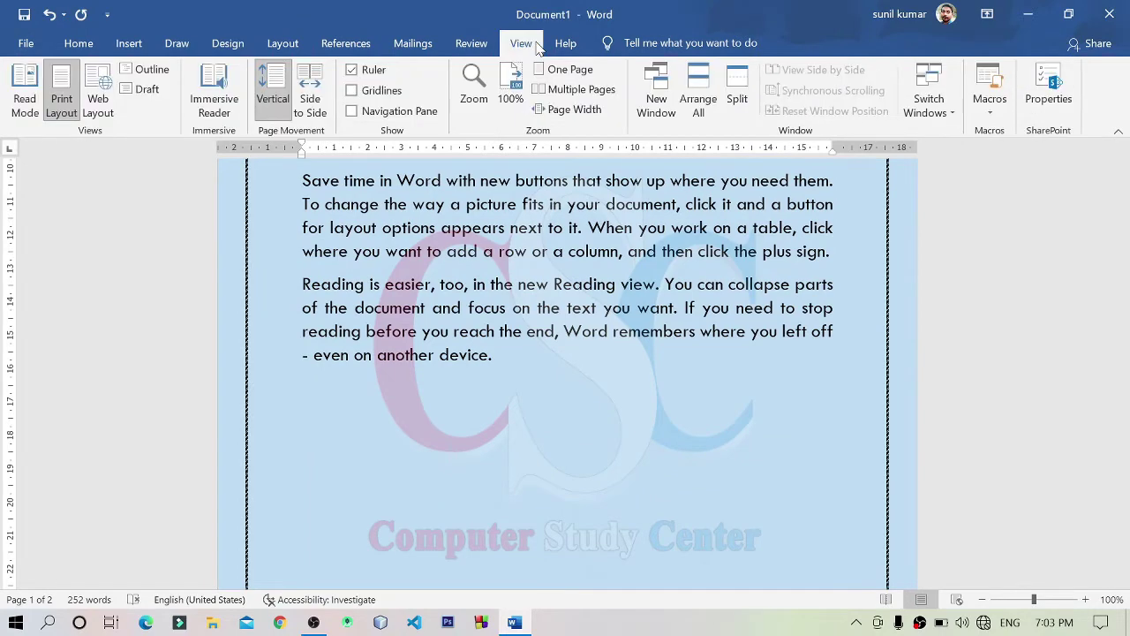
Step: Switch to Draft view and scroll down to the Student name list and back up
left_click(141, 90)
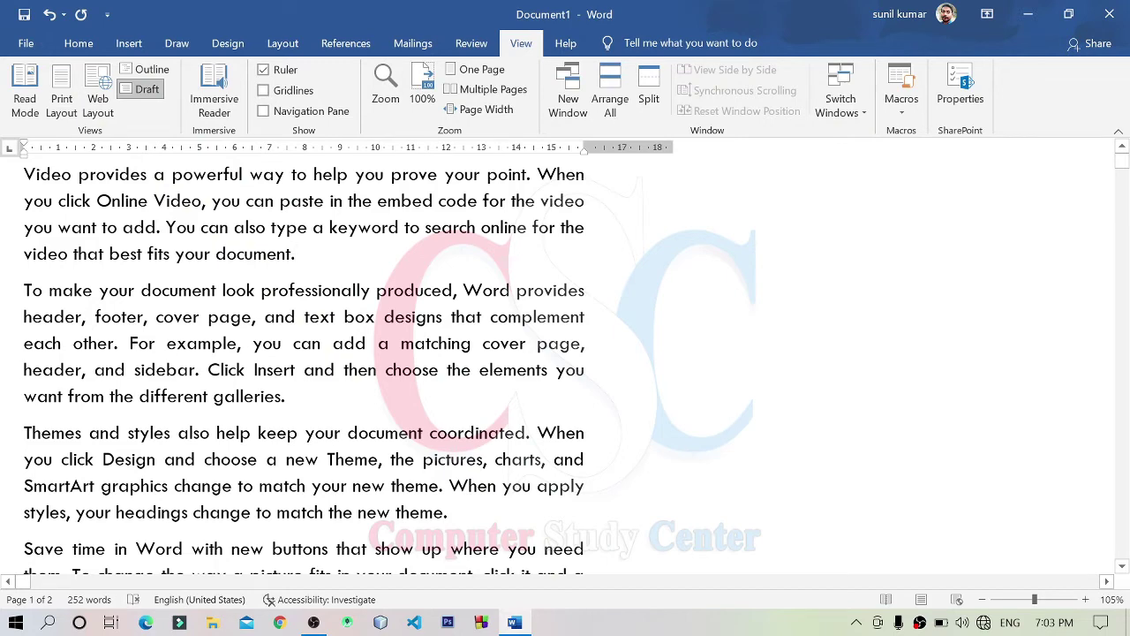
scroll(565, 362, "down", 5)
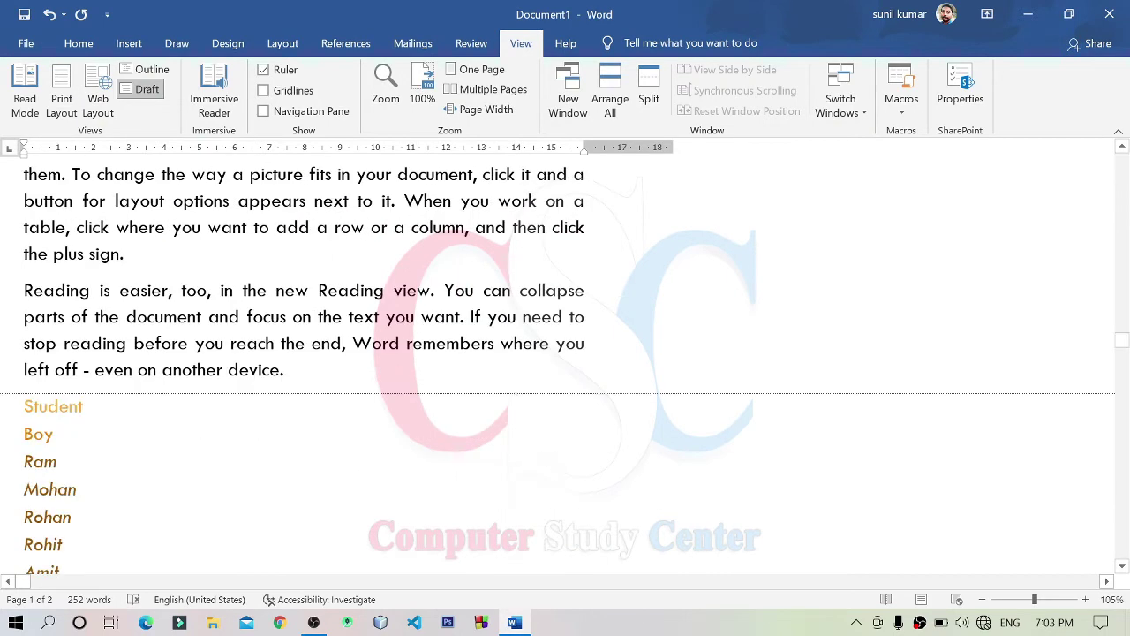
scroll(565, 362, "up", 4)
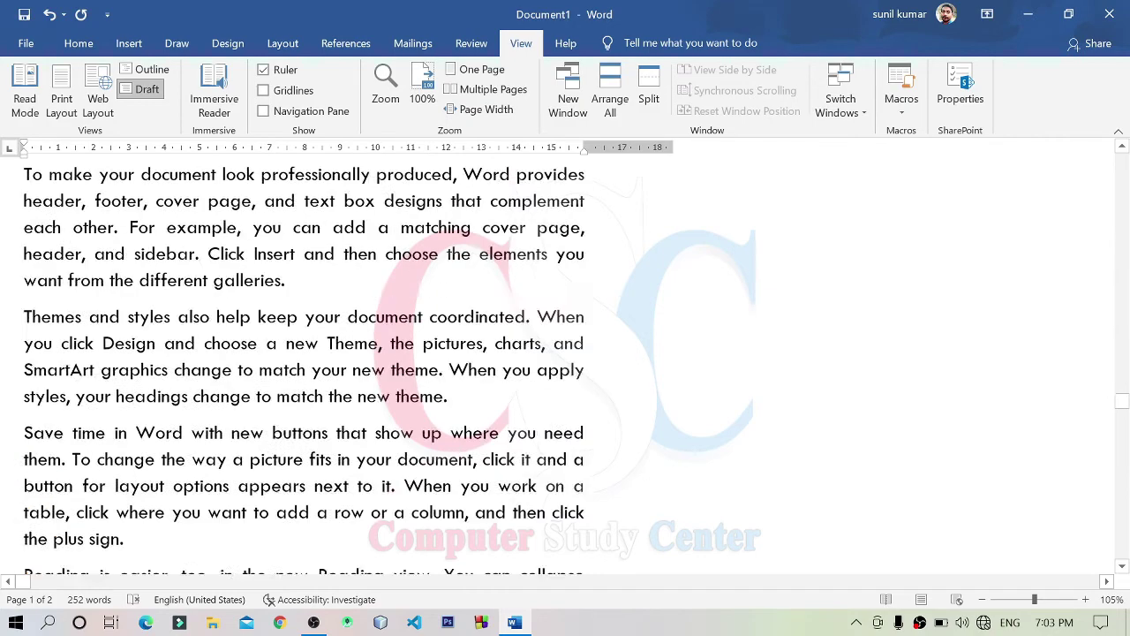
scroll(565, 363, "up", 1)
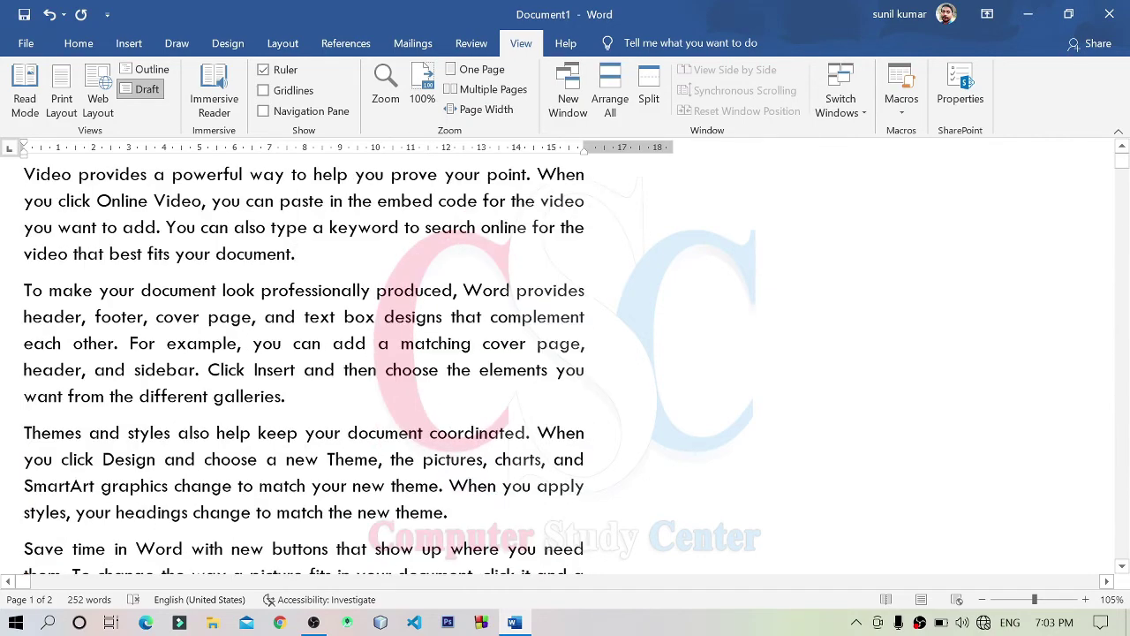
scroll(469, 444, "down", 5)
scroll(469, 445, "down", 4)
scroll(469, 444, "up", 4)
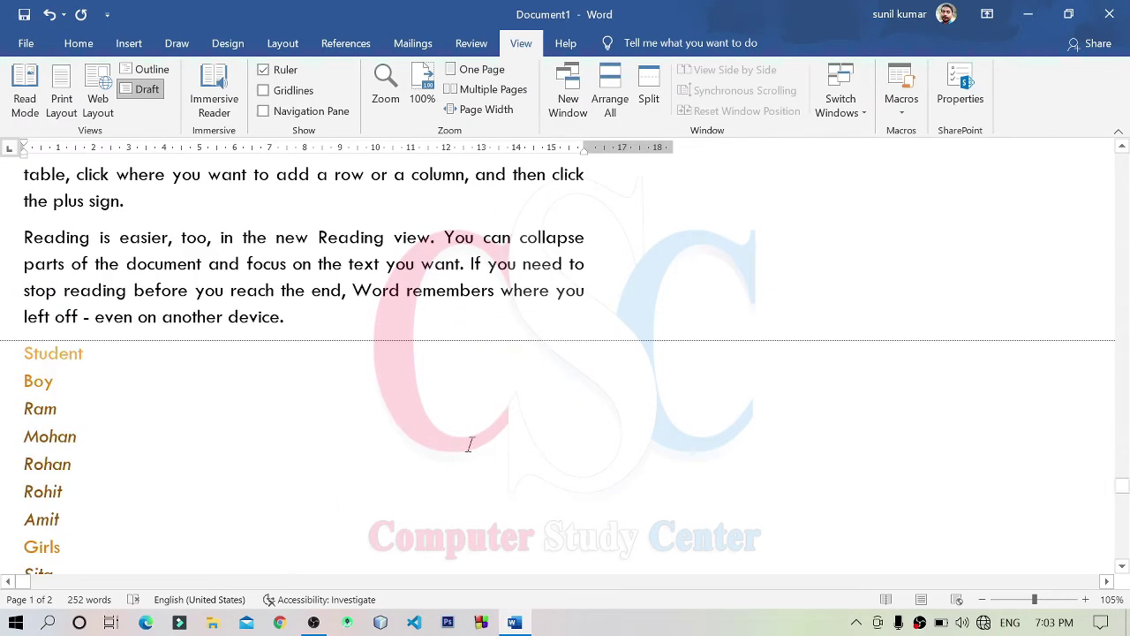
scroll(295, 454, "down", 2)
scroll(127, 535, "down", 1)
left_click_drag(74, 512, 24, 334)
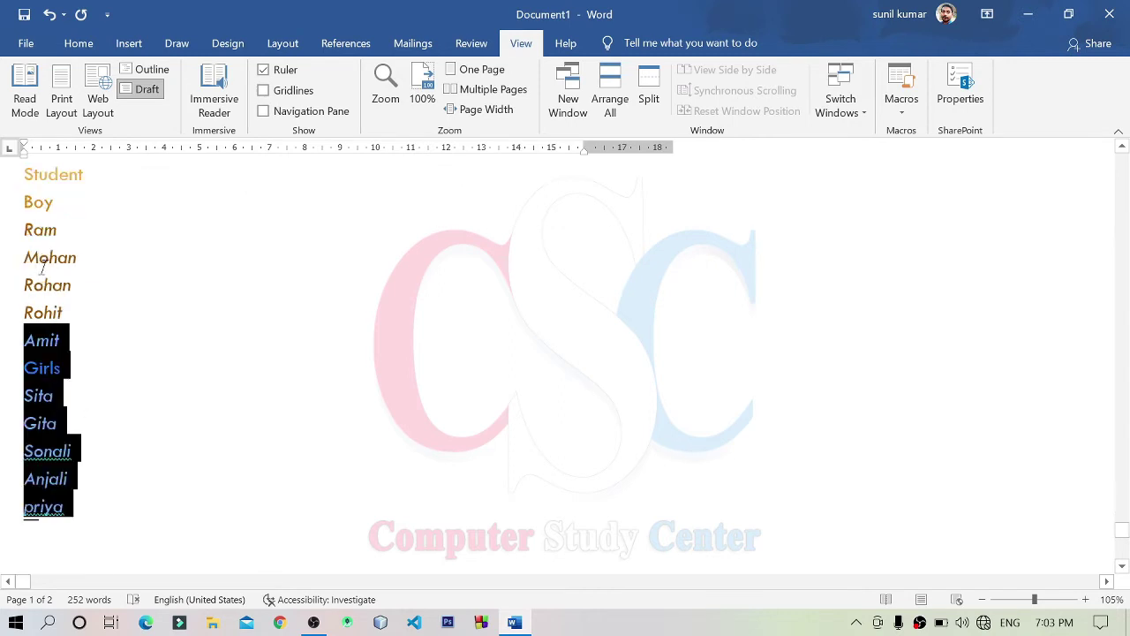
left_click_drag(42, 267, 53, 159)
left_click(232, 409)
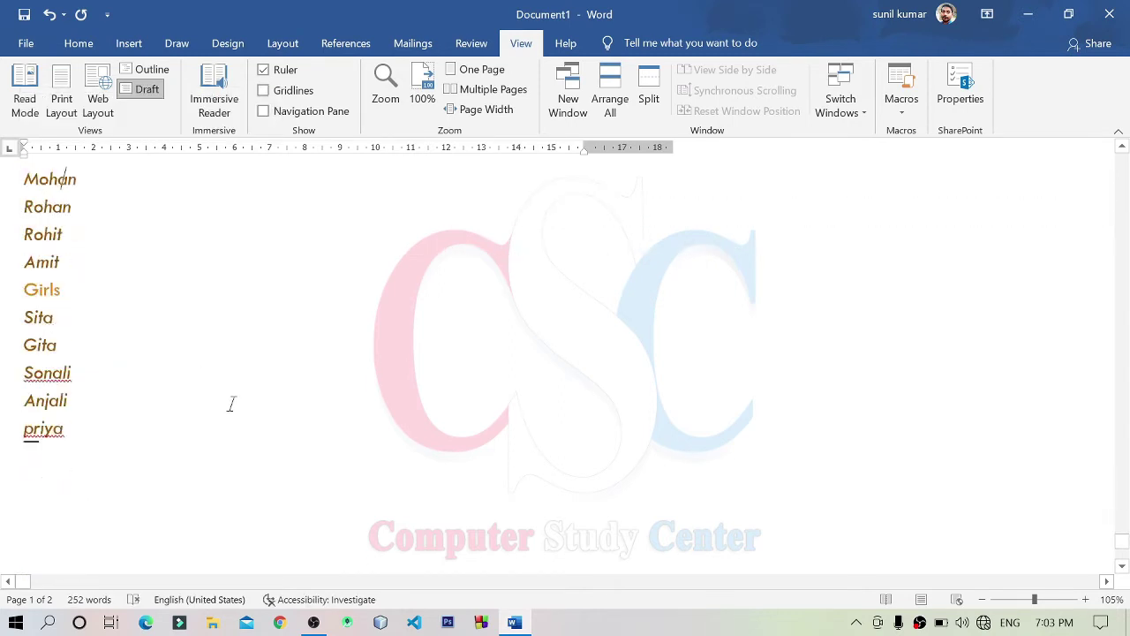
scroll(231, 403, "up", 1)
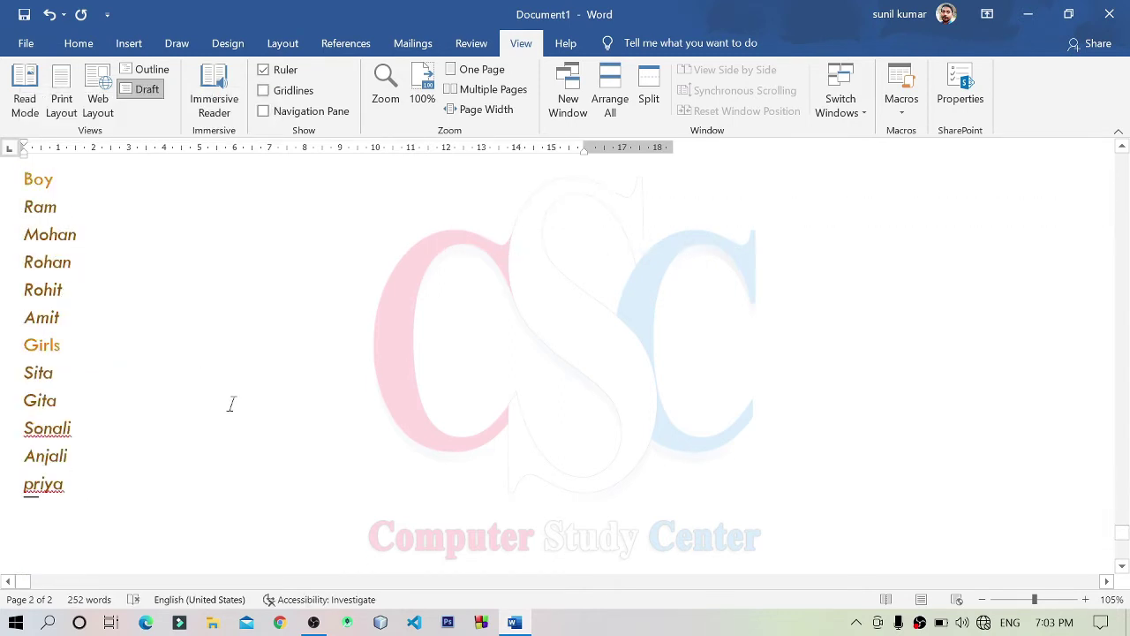
scroll(232, 403, "up", 5)
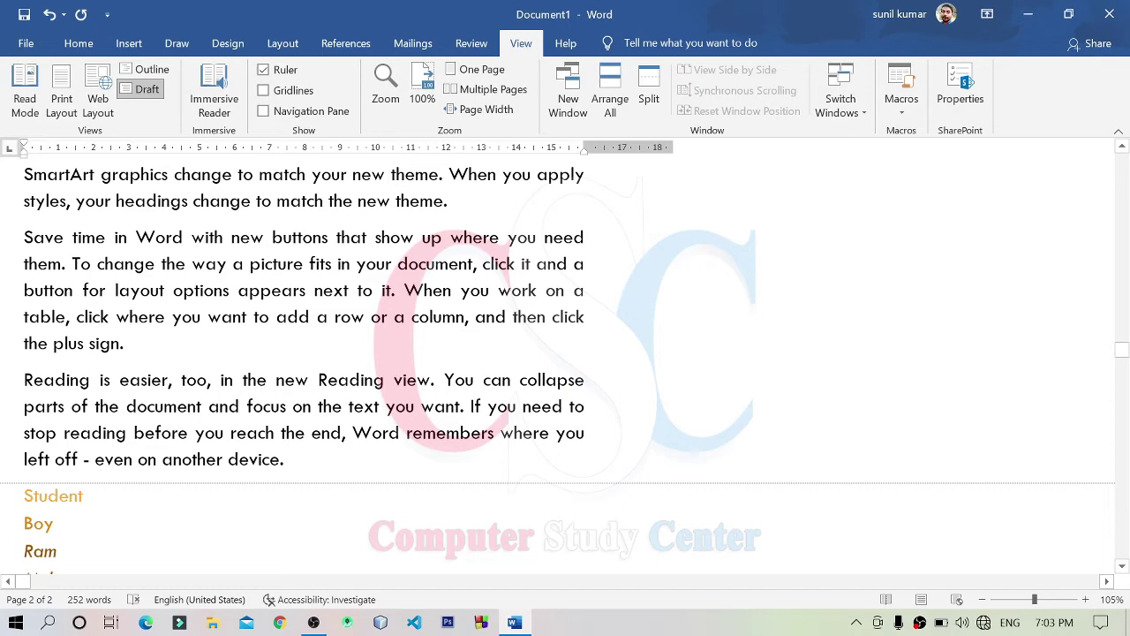
scroll(304, 353, "up", 4)
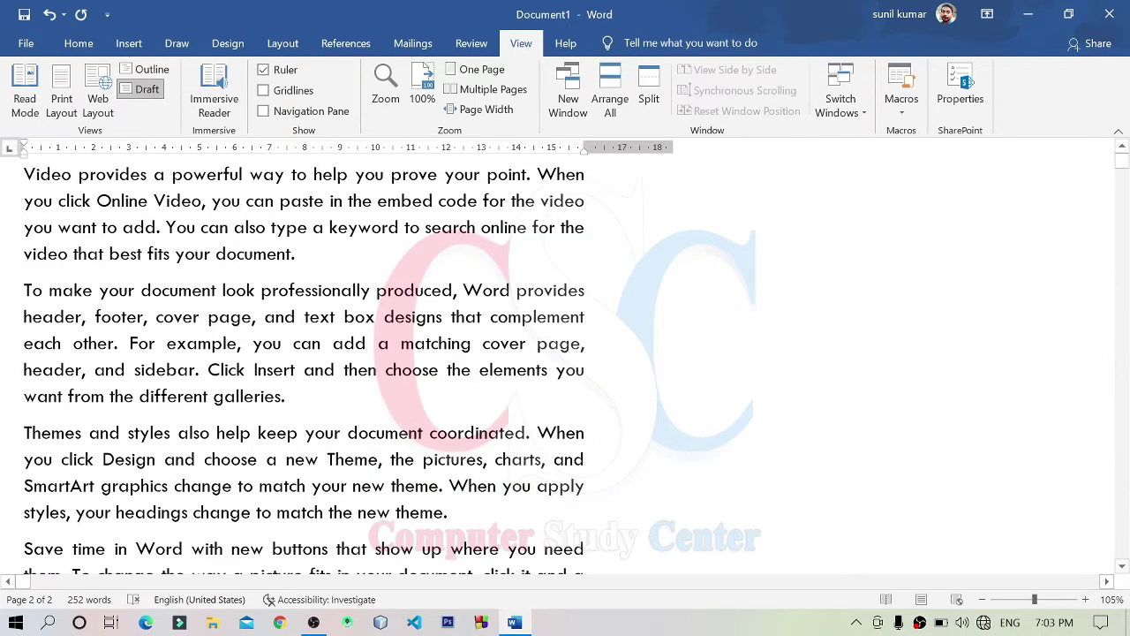
Step: Return to Print Layout and scroll down through both bordered pages
left_click(61, 93)
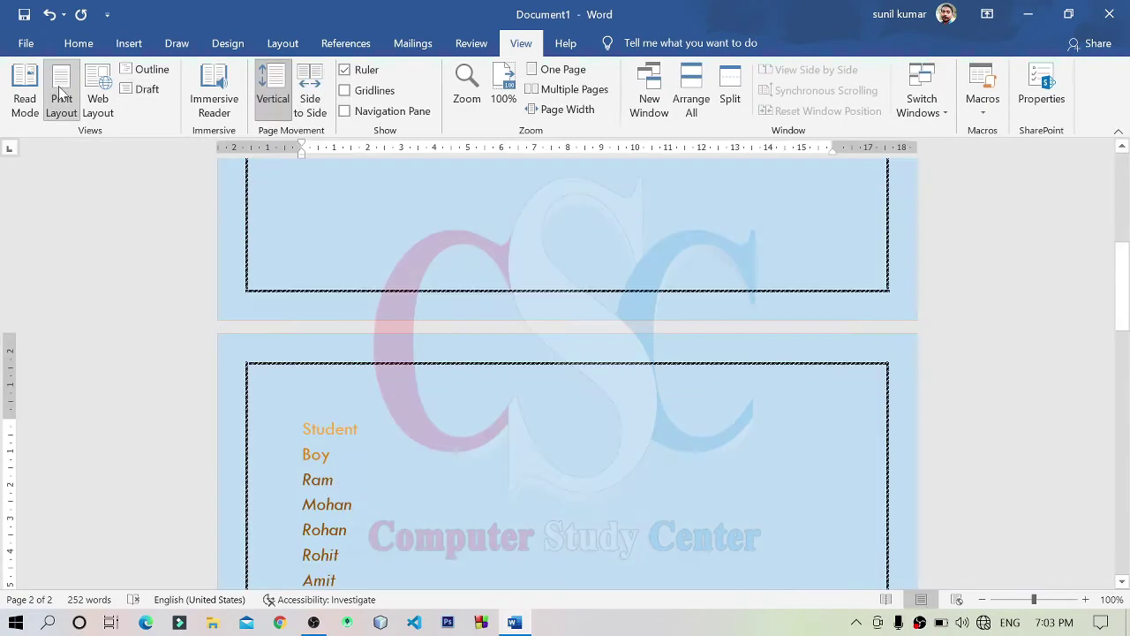
scroll(566, 371, "up", 3)
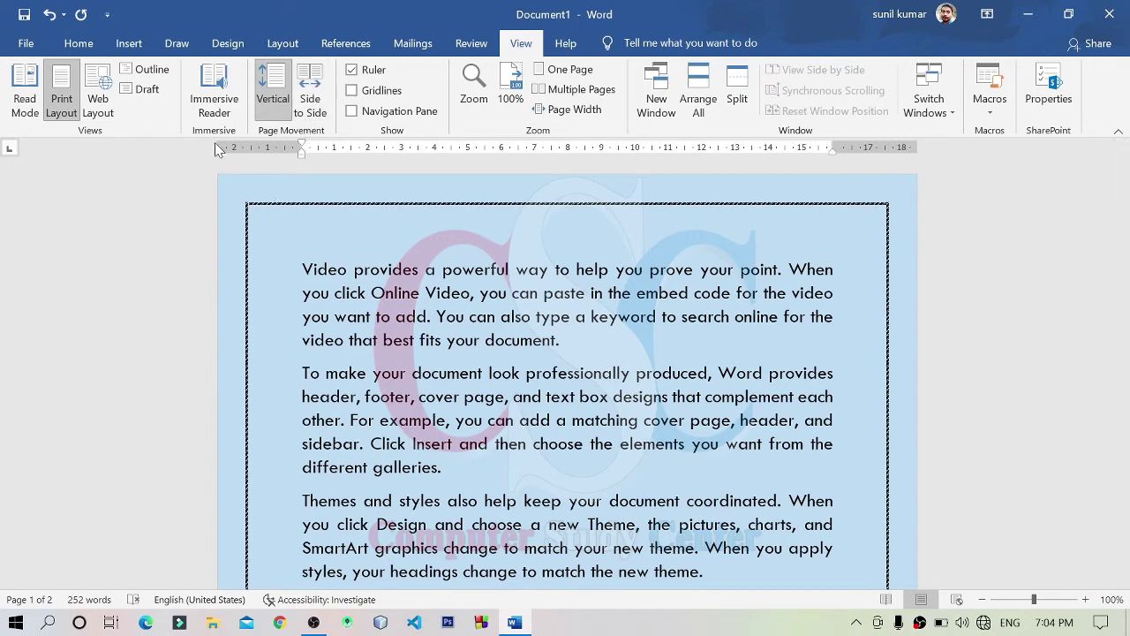
scroll(565, 371, "down", 3)
scroll(565, 371, "down", 4)
scroll(565, 371, "down", 5)
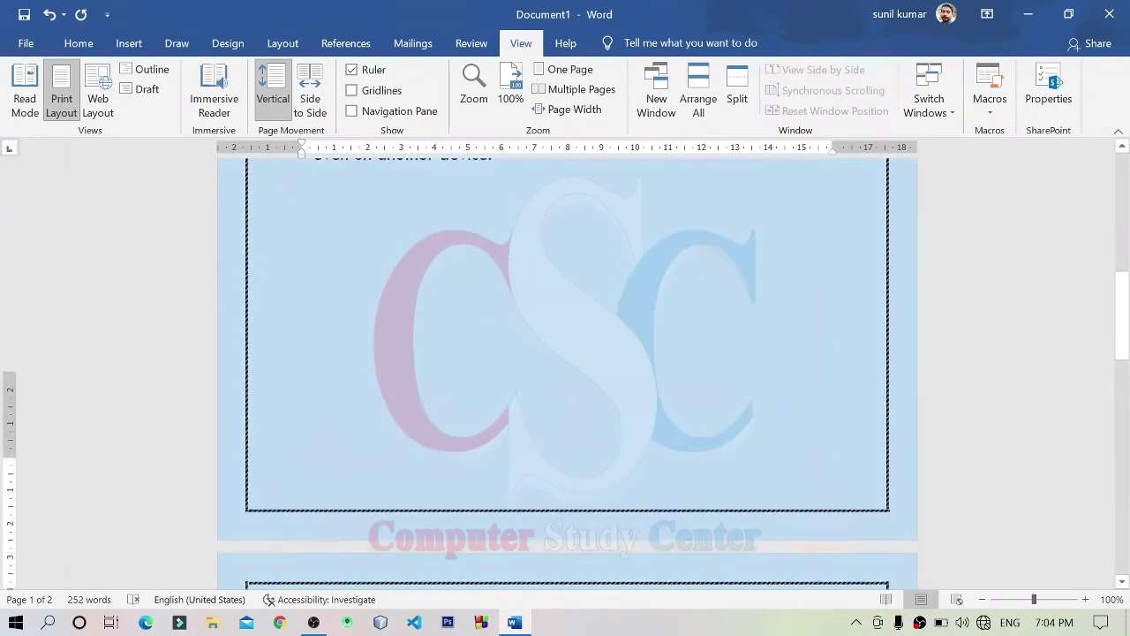
scroll(566, 371, "down", 5)
scroll(566, 371, "down", 5)
scroll(424, 338, "down", 5)
Step: Scroll back up and arrange the two pages Side to Side
scroll(424, 338, "up", 5)
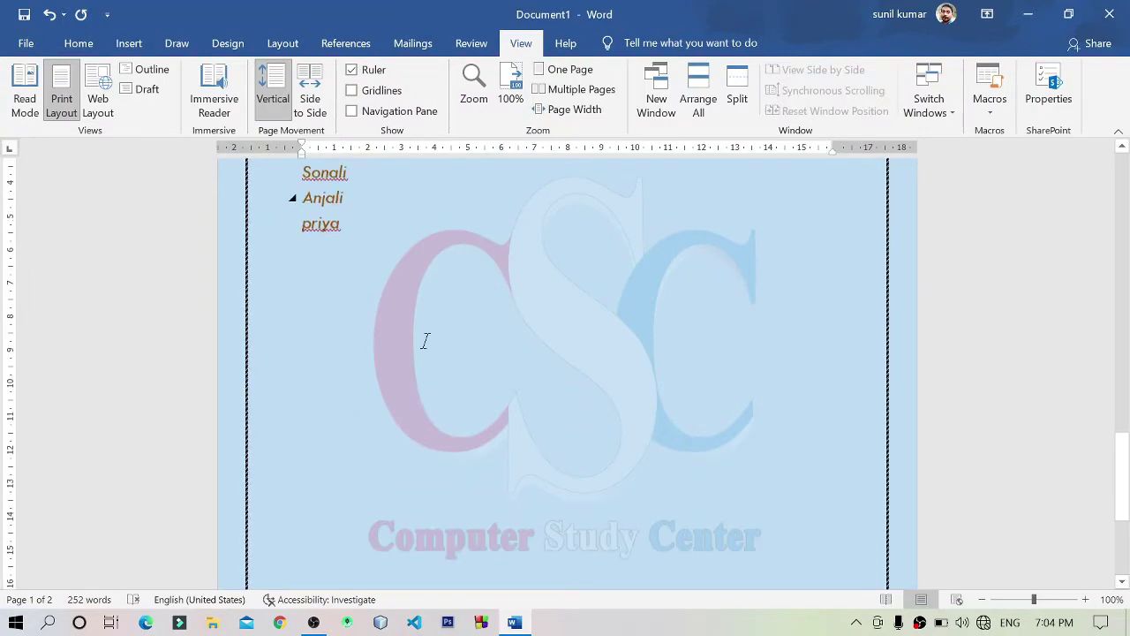
scroll(424, 338, "up", 8)
scroll(424, 338, "up", 6)
scroll(424, 338, "up", 6)
scroll(424, 338, "up", 4)
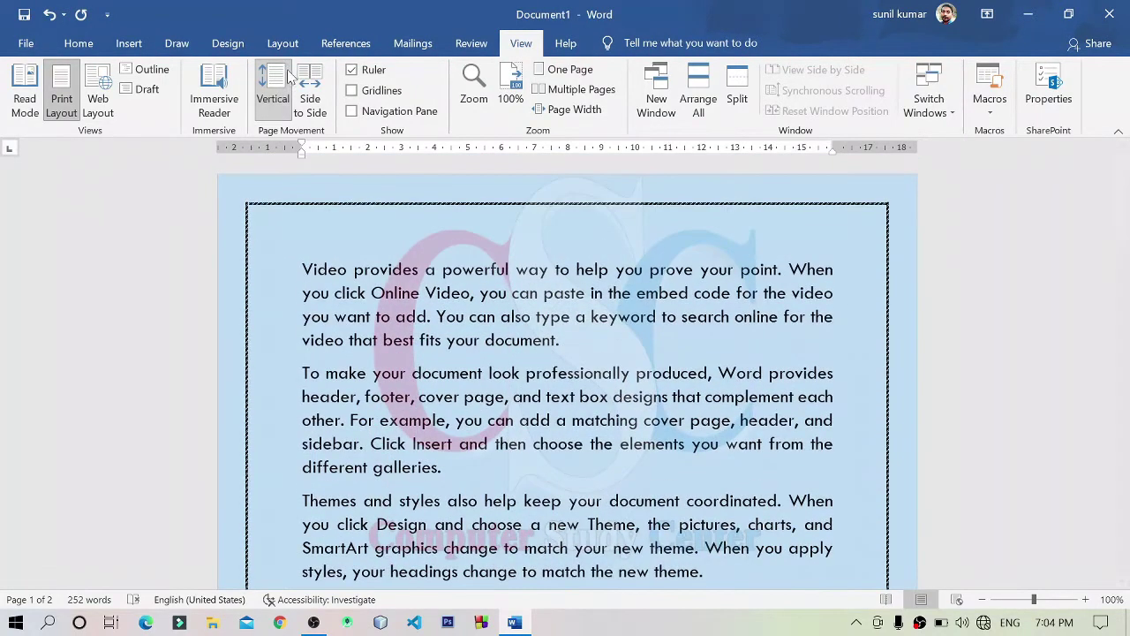
left_click(312, 91)
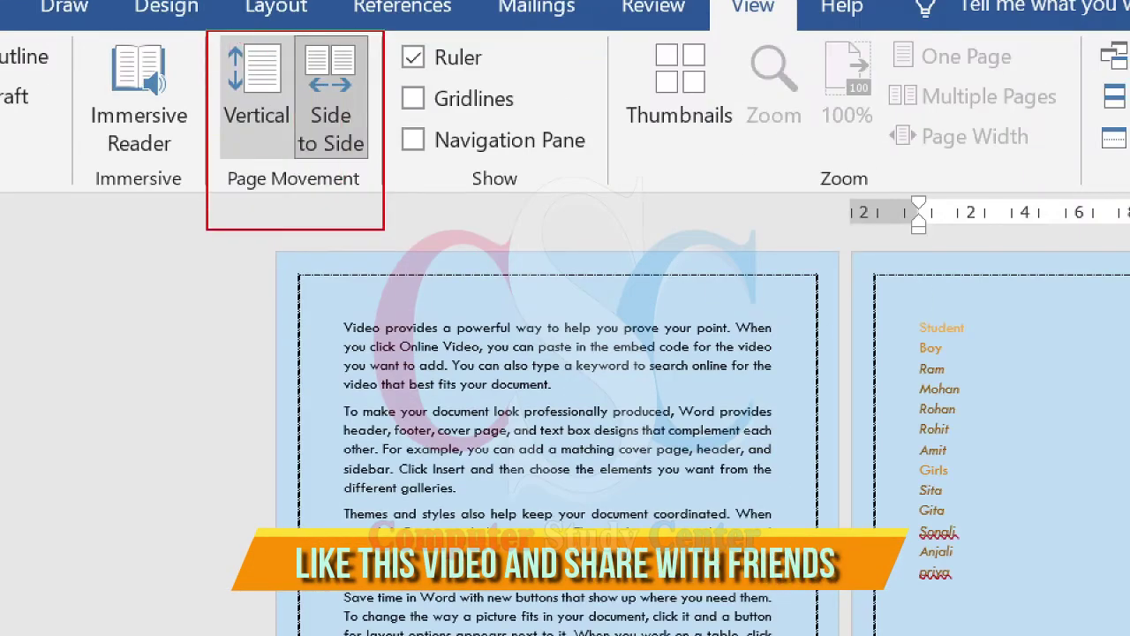
left_click_drag(270, 213, 224, 176)
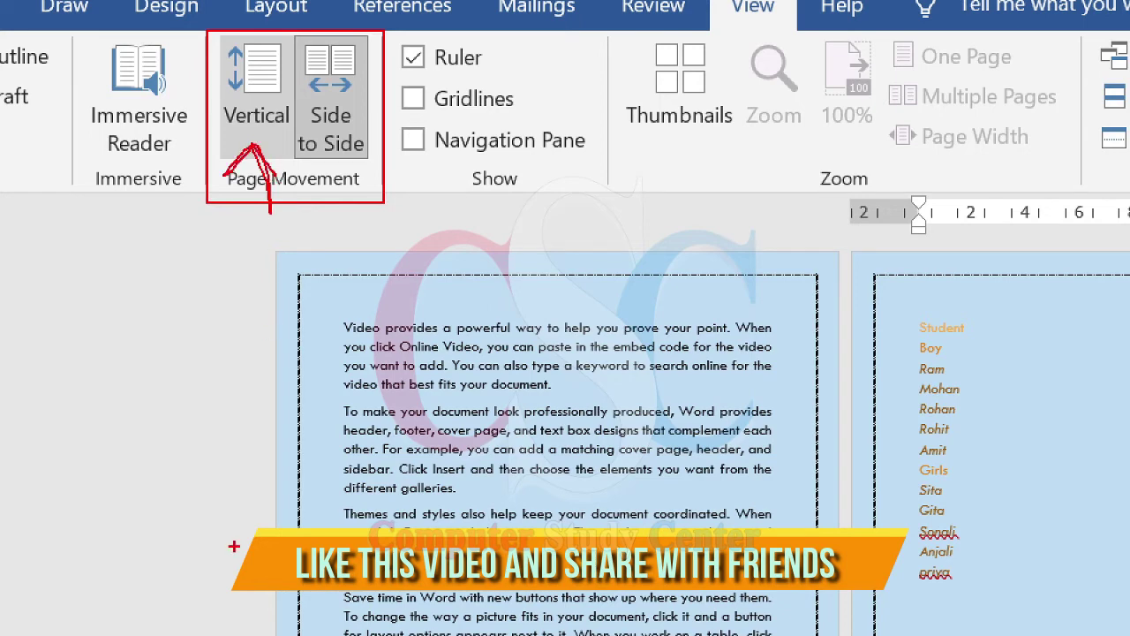
left_click_drag(126, 239, 208, 322)
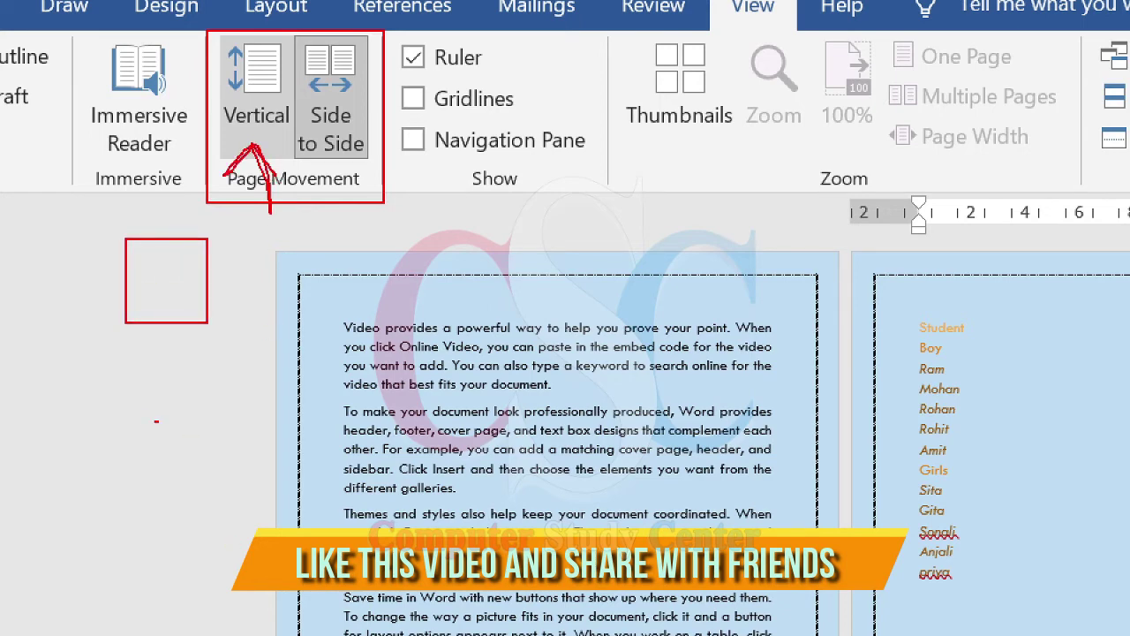
left_click_drag(126, 348, 209, 423)
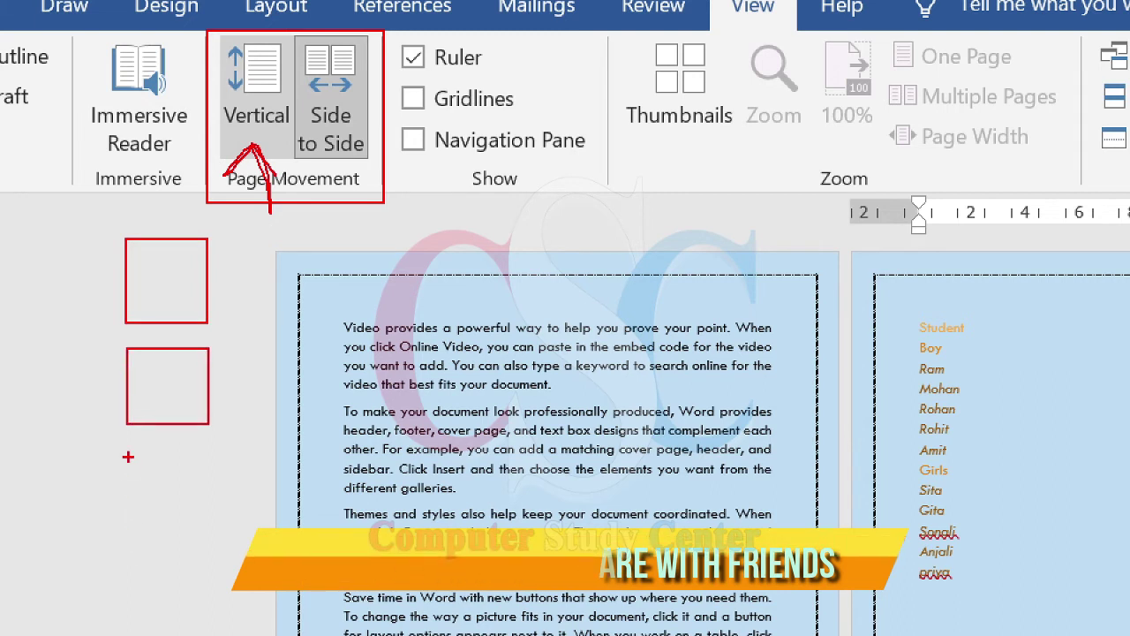
left_click_drag(132, 457, 213, 555)
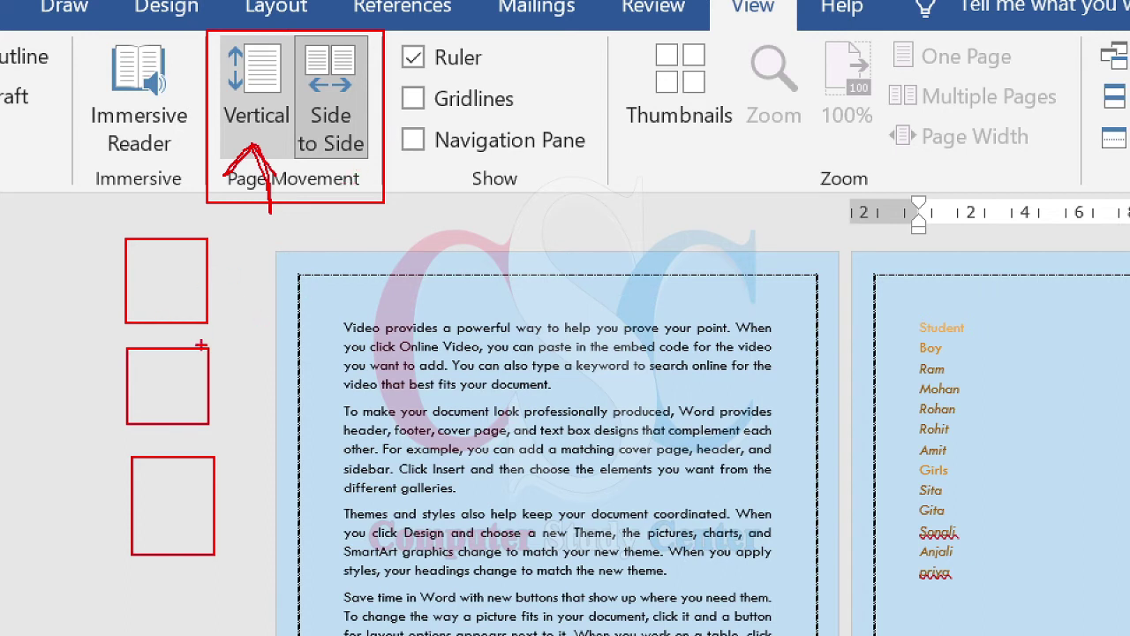
key("ctrl+z")
key("ctrl+z")
left_click_drag(227, 242, 321, 337)
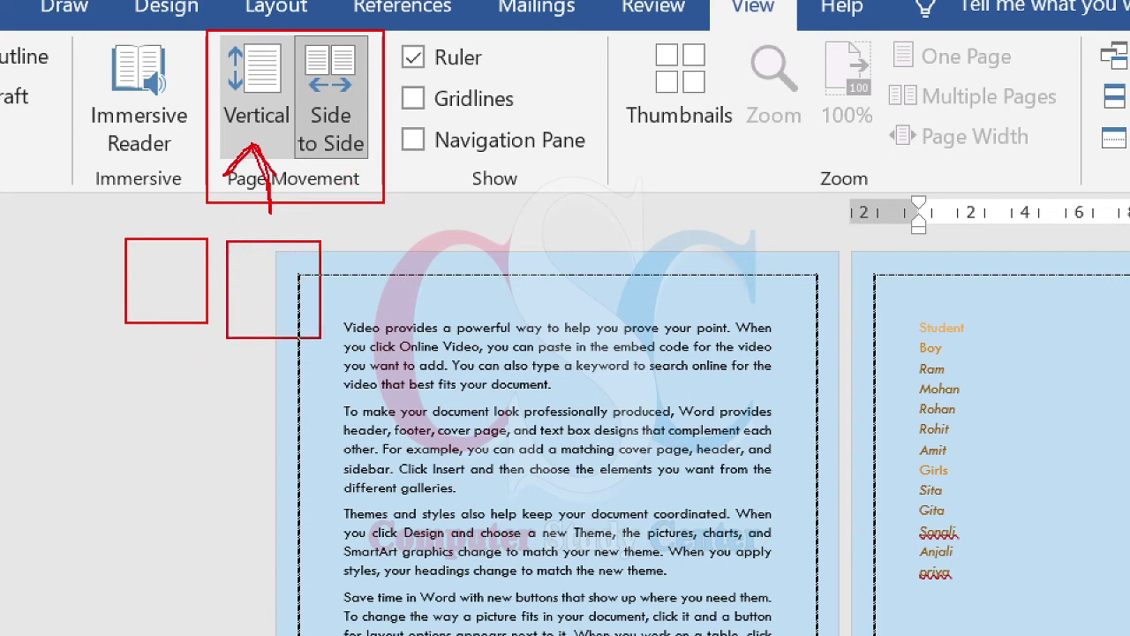
left_click_drag(146, 422, 256, 522)
left_click_drag(301, 429, 433, 544)
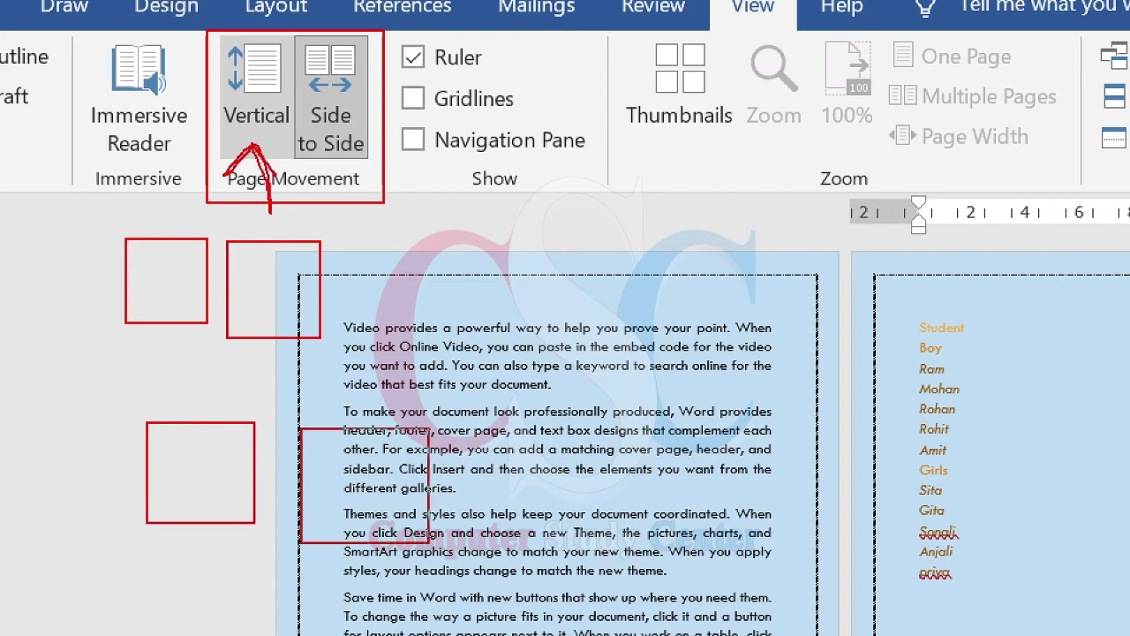
left_click_drag(405, 230, 512, 365)
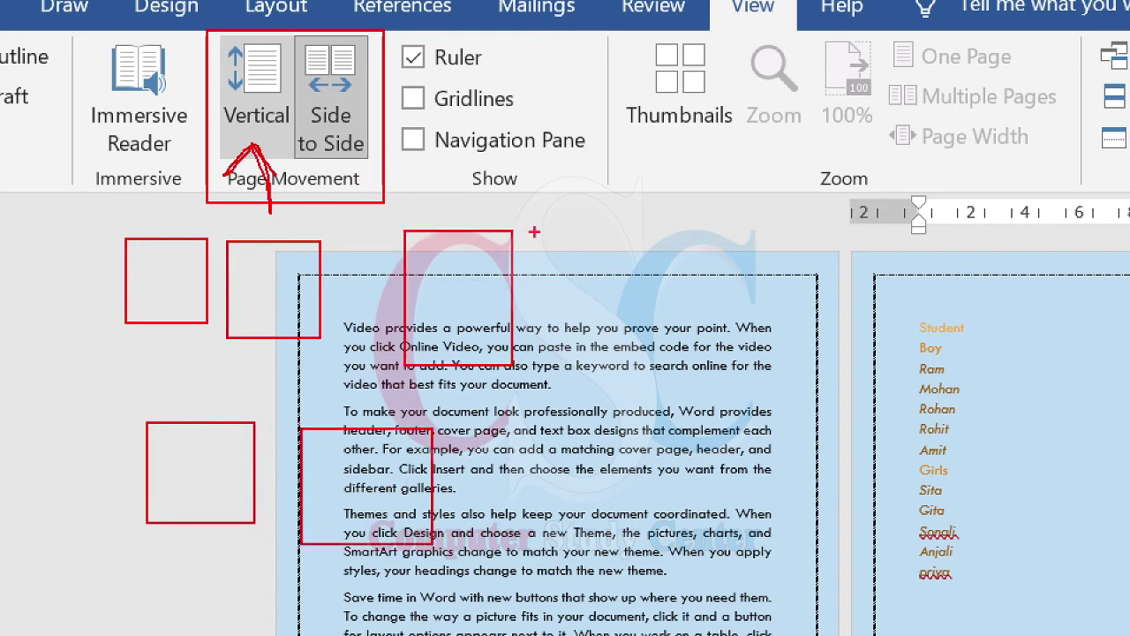
left_click_drag(535, 232, 655, 357)
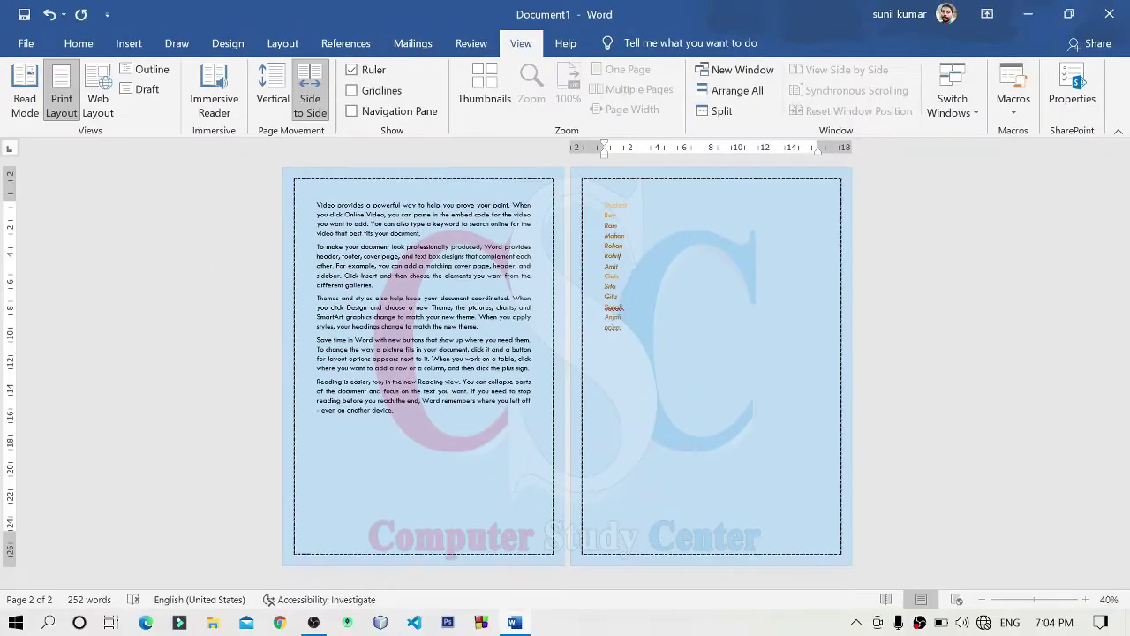
left_click(274, 93)
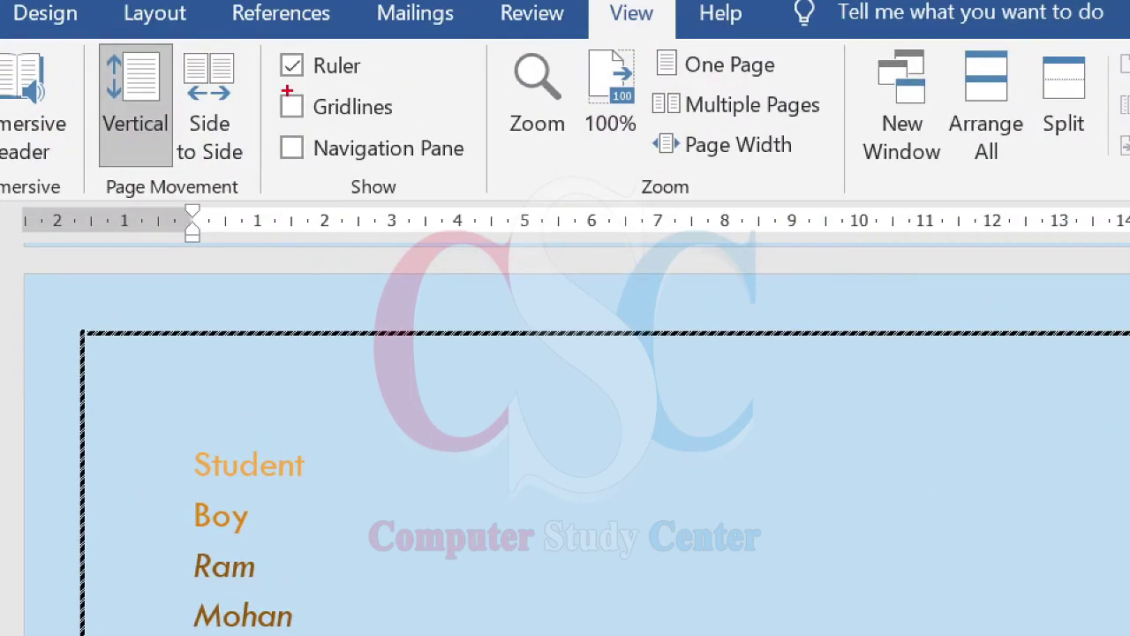
left_click_drag(275, 43, 486, 196)
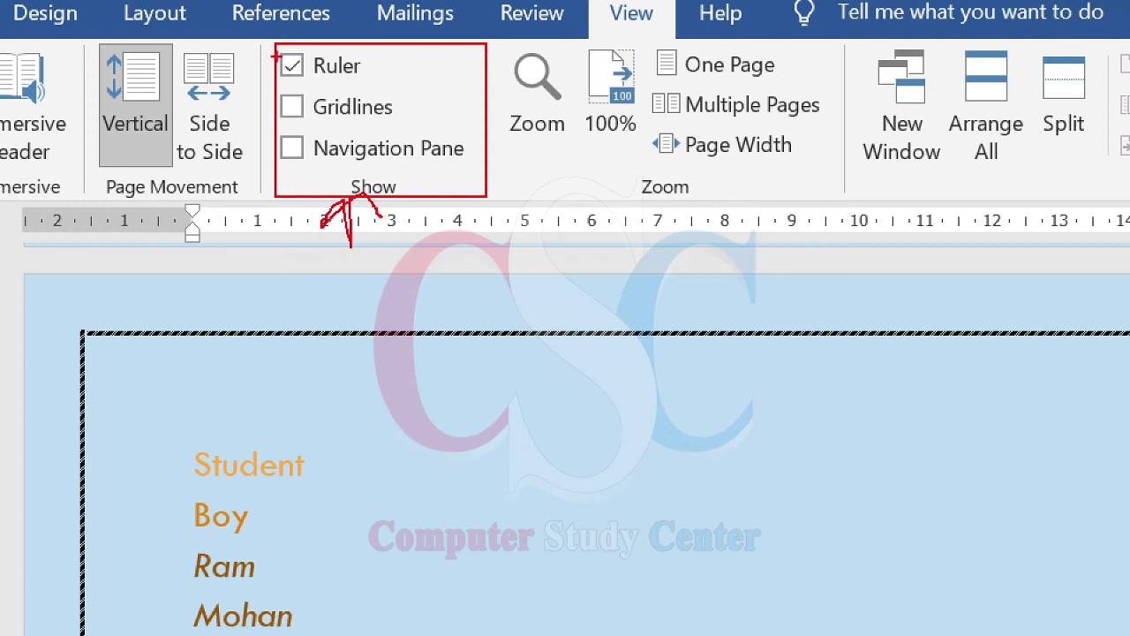
left_click_drag(300, 76, 342, 42)
mouse_move(294, 106)
left_mouse_down()
mouse_move(279, 130)
mouse_move(322, 175)
mouse_move(291, 190)
left_mouse_up()
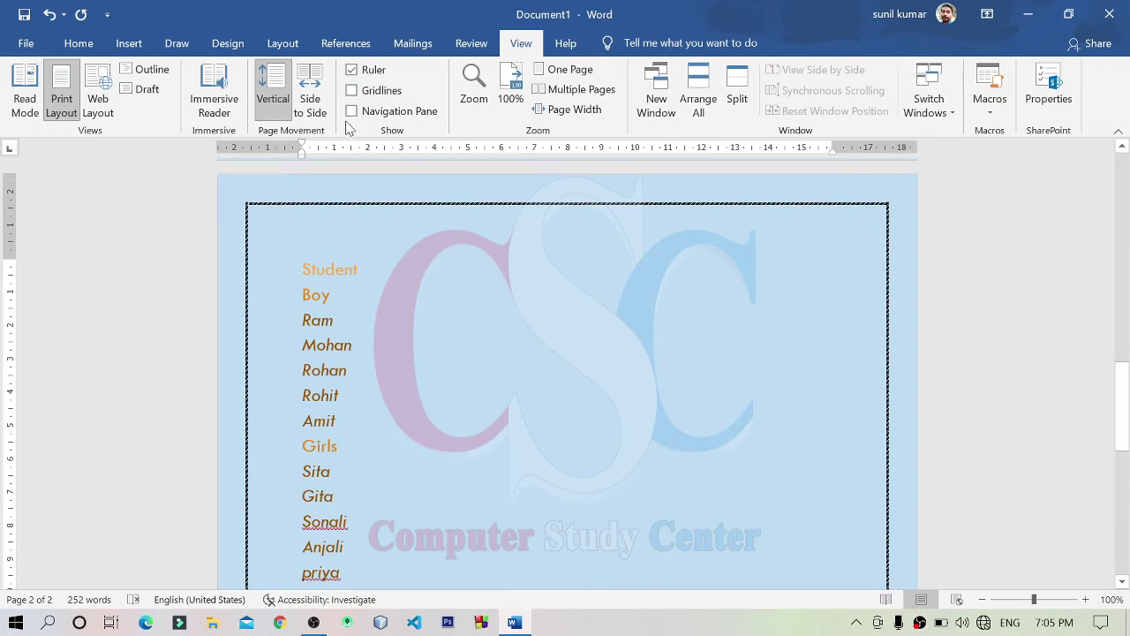
Step: Turn on Gridlines in the Show group and scroll to check the grid over the page
left_click(352, 91)
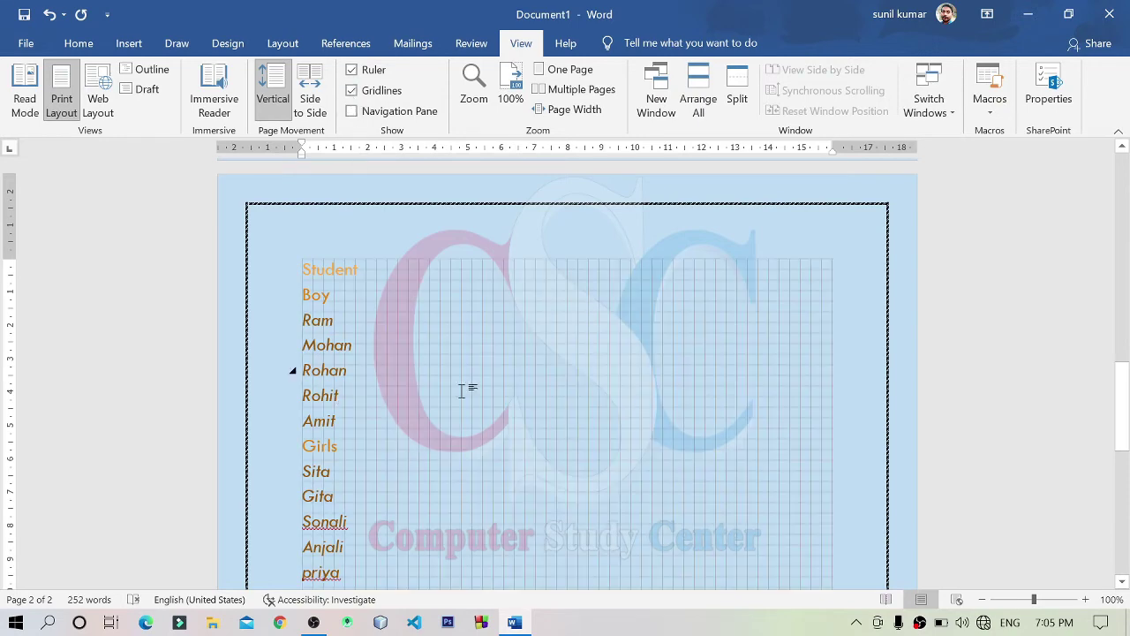
scroll(568, 374, "down", 4)
scroll(568, 373, "down", 1)
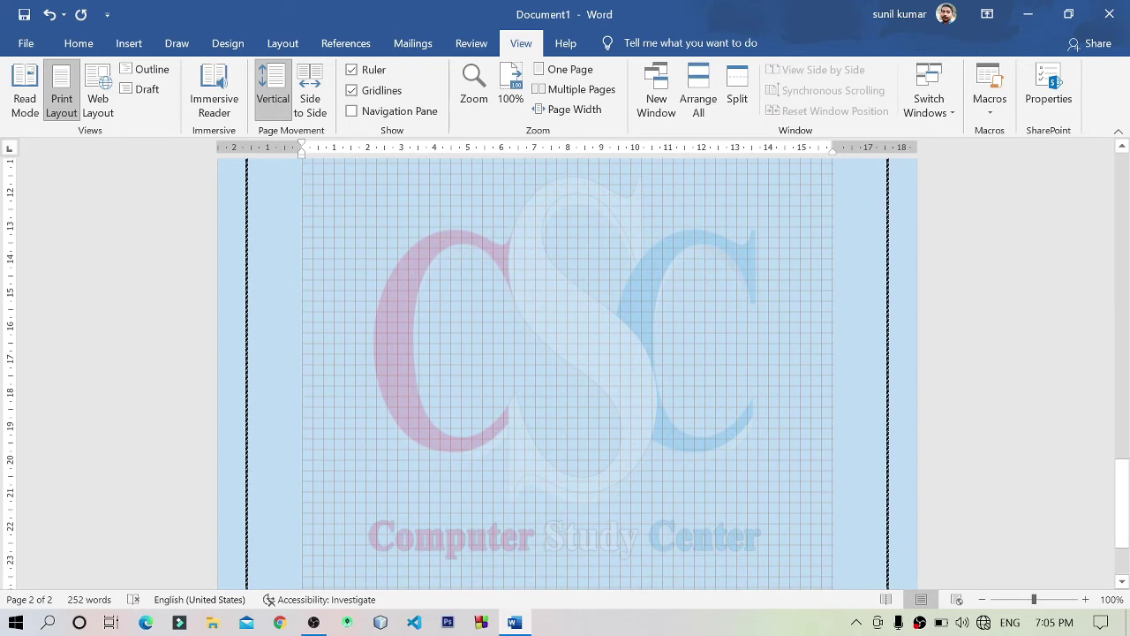
scroll(520, 285, "up", 4)
Step: Set Design > Page Color to No Color, then scroll back to the top of page 1
left_click(226, 43)
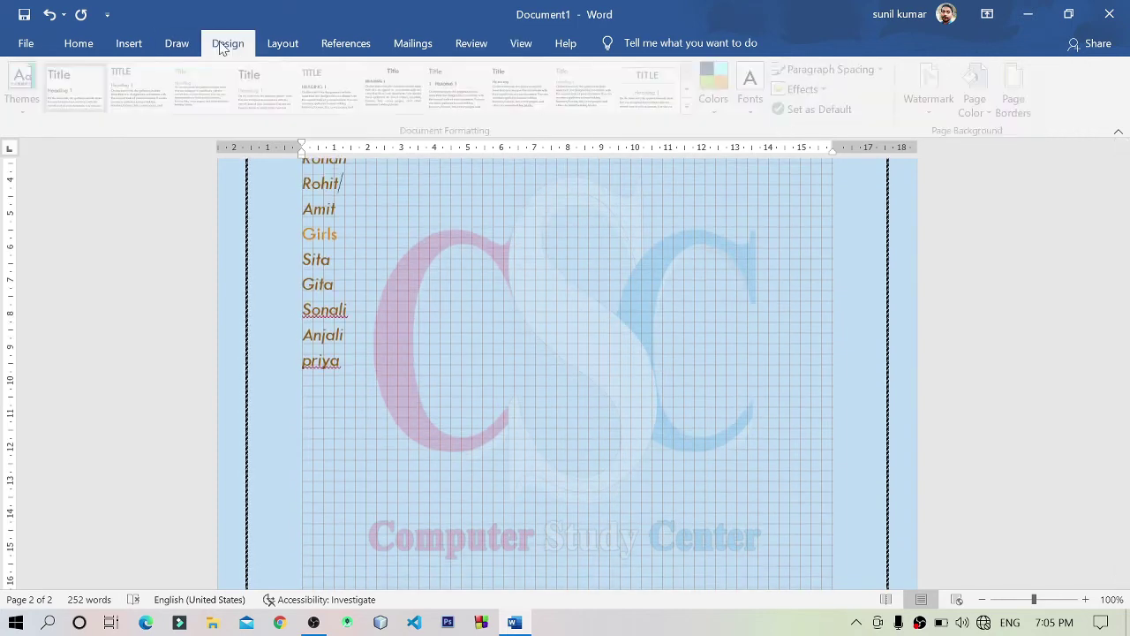
left_click(976, 102)
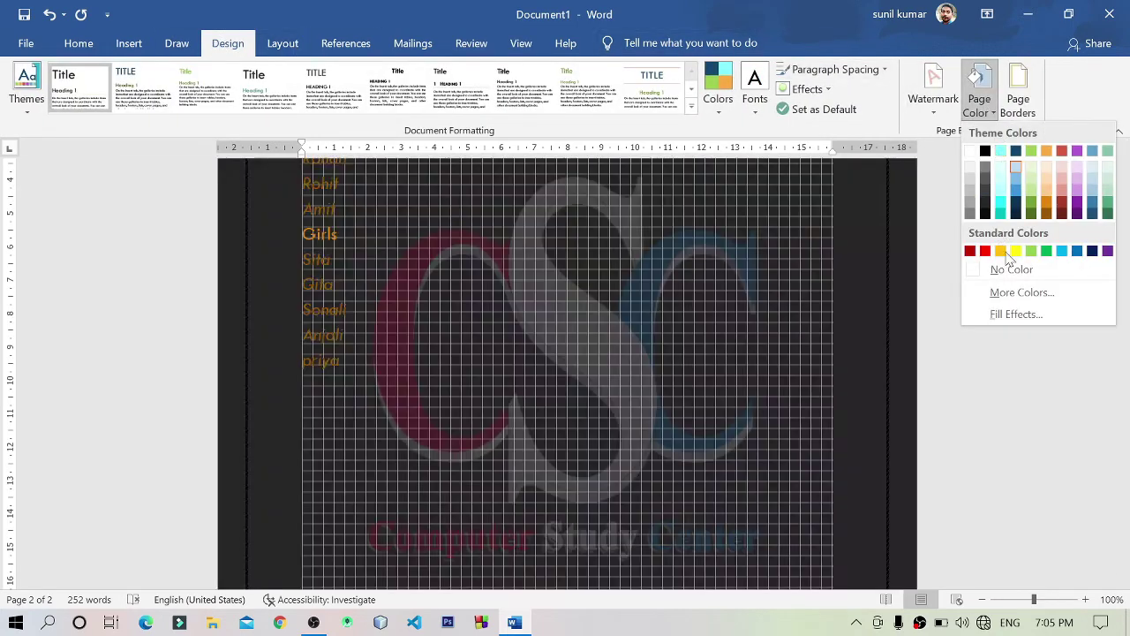
left_click(1011, 269)
scroll(1017, 277, "up", 1)
scroll(861, 377, "up", 1)
scroll(681, 380, "up", 2)
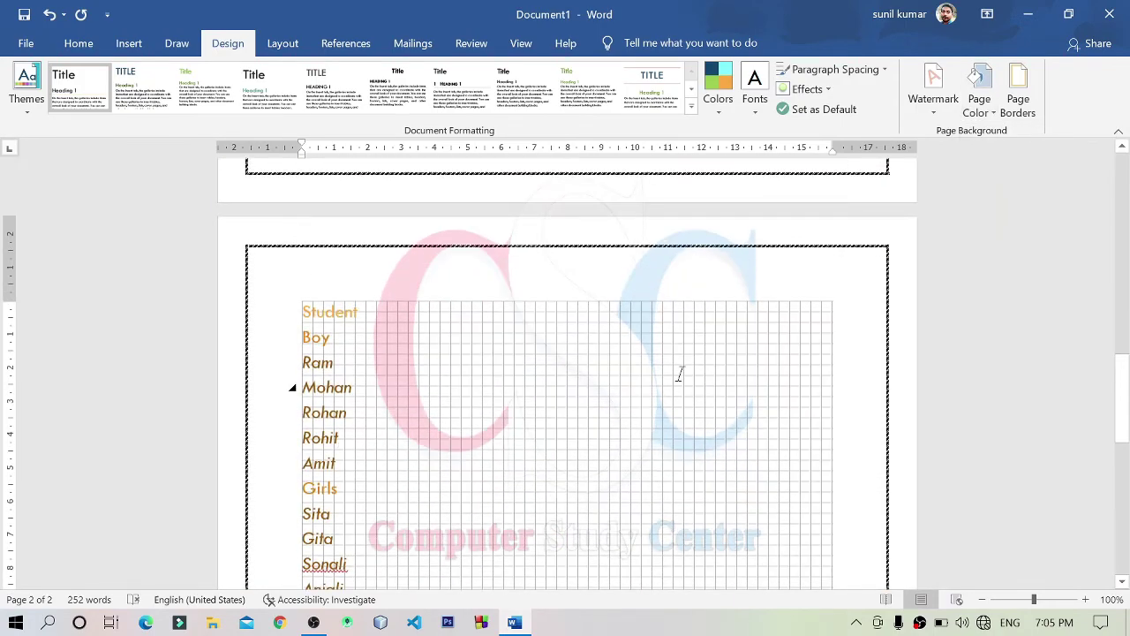
scroll(680, 375, "up", 2)
scroll(677, 372, "up", 3)
scroll(678, 372, "up", 2)
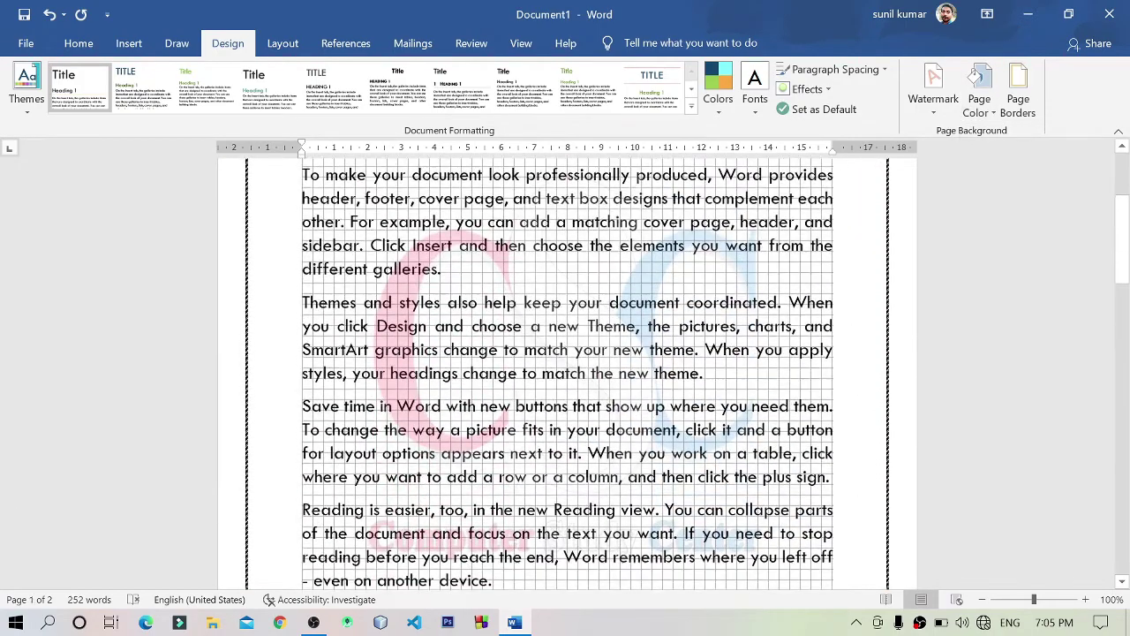
scroll(677, 372, "up", 3)
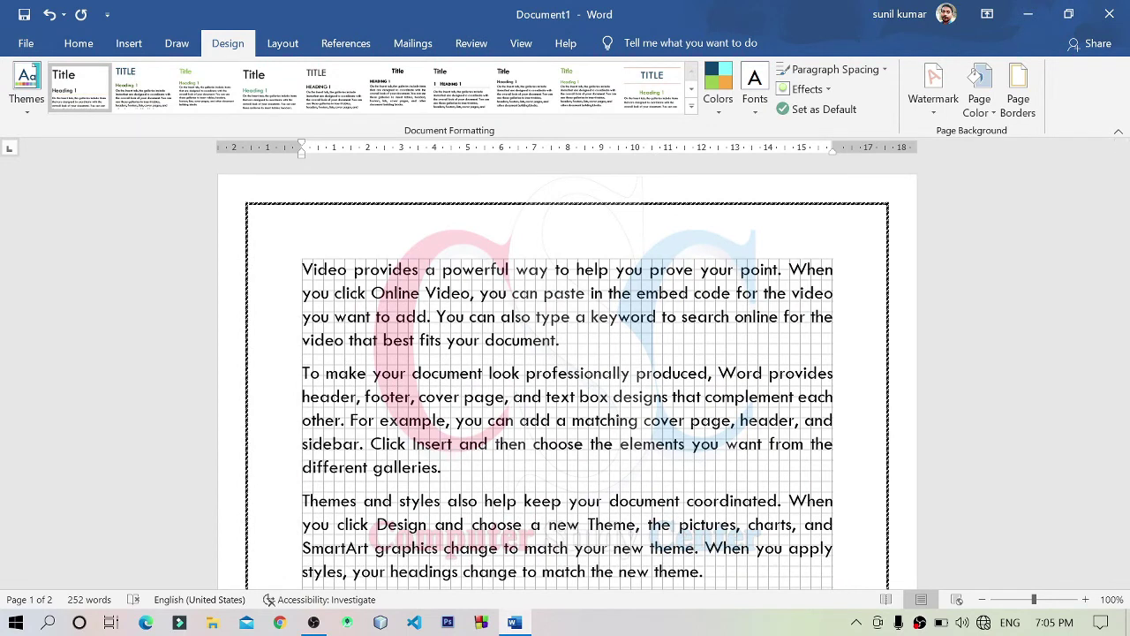
Step: Turn on the Navigation Pane and use its Pages thumbnails to jump between pages 1 and 2
left_click(532, 46)
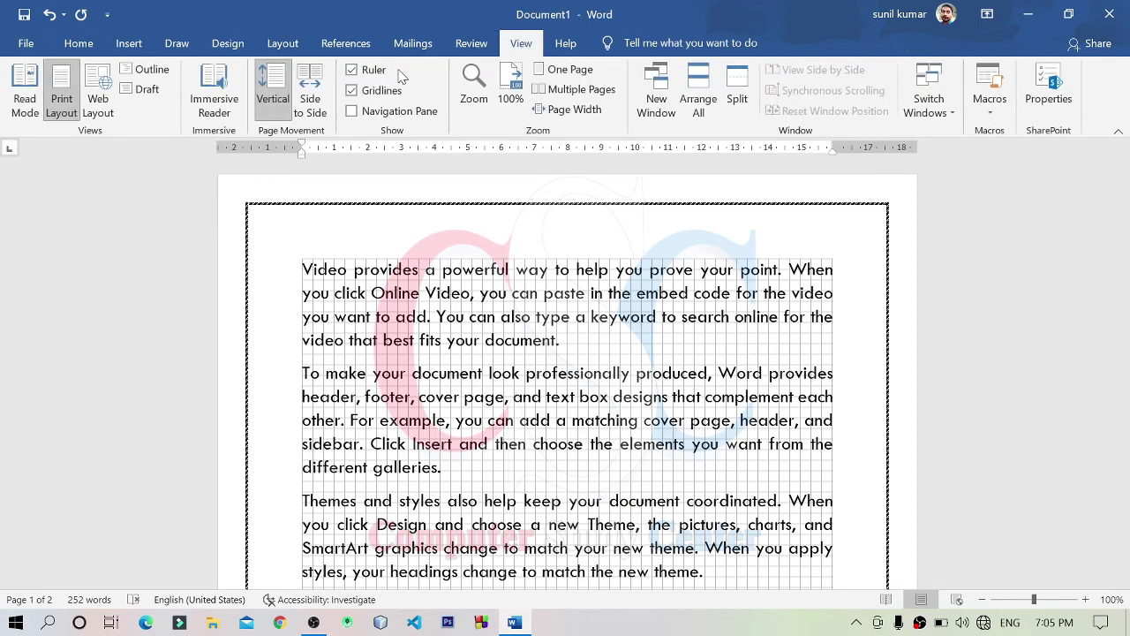
left_click(360, 113)
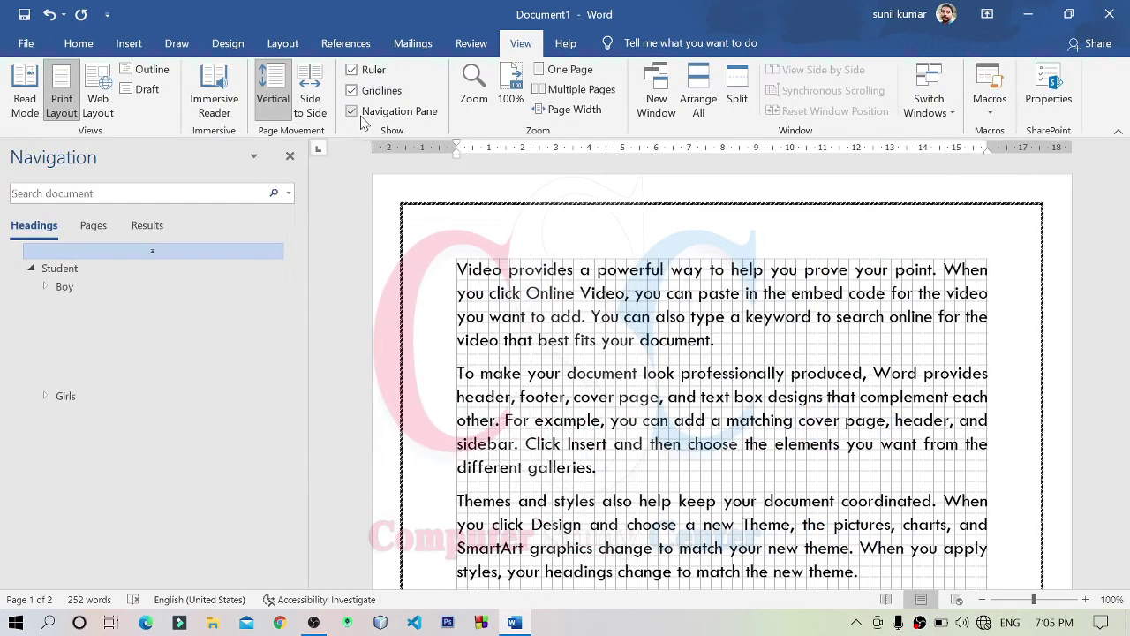
left_click(94, 227)
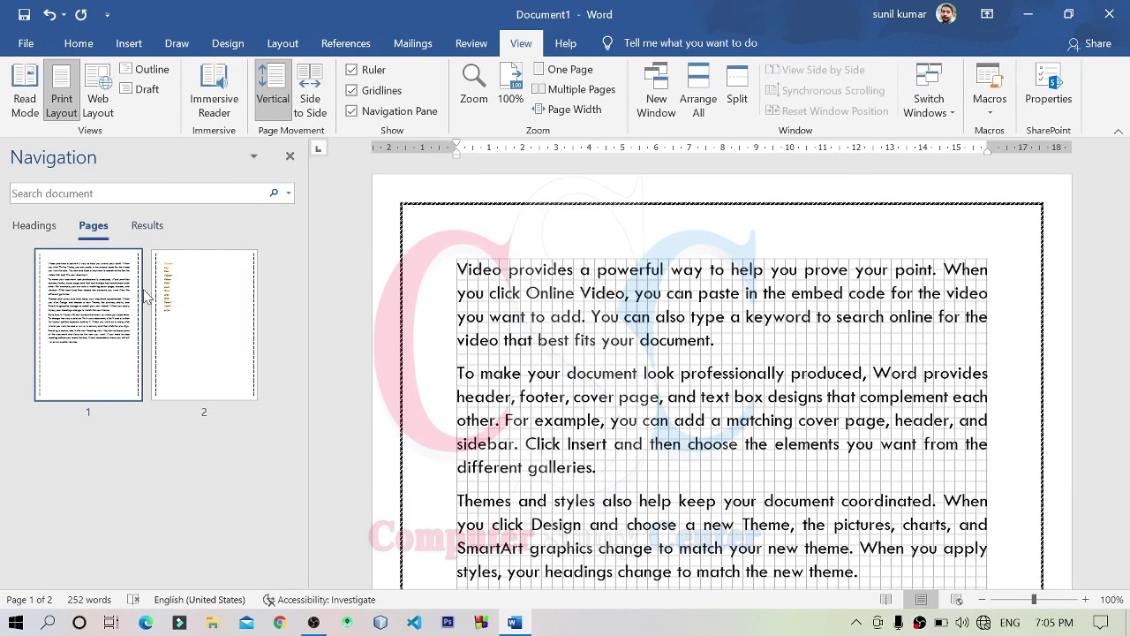
left_click(198, 294)
left_click(71, 309)
left_click(159, 314)
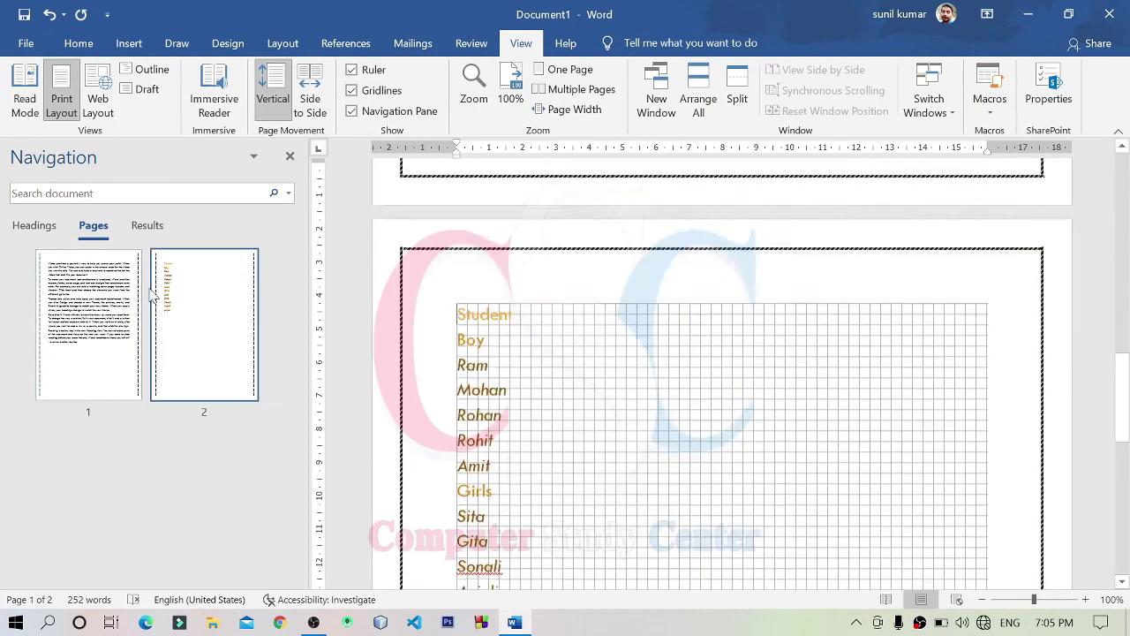
Step: Browse the Headings list to the Boy and Girls sections, then show the Results view
left_click(35, 226)
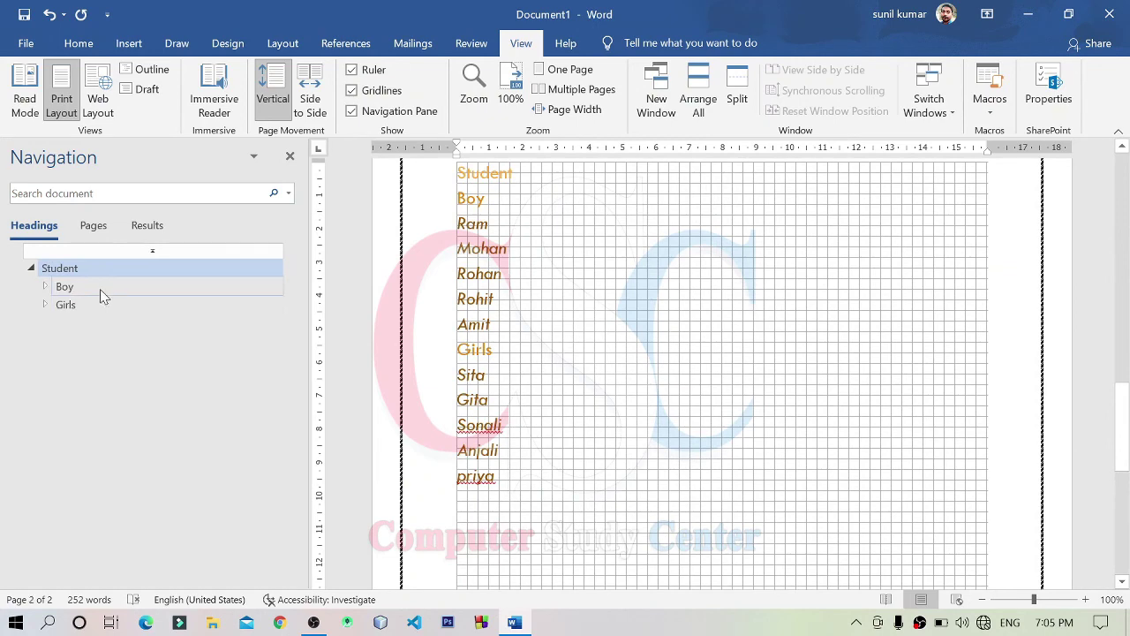
left_click(100, 288)
left_click(100, 305)
left_click(100, 286)
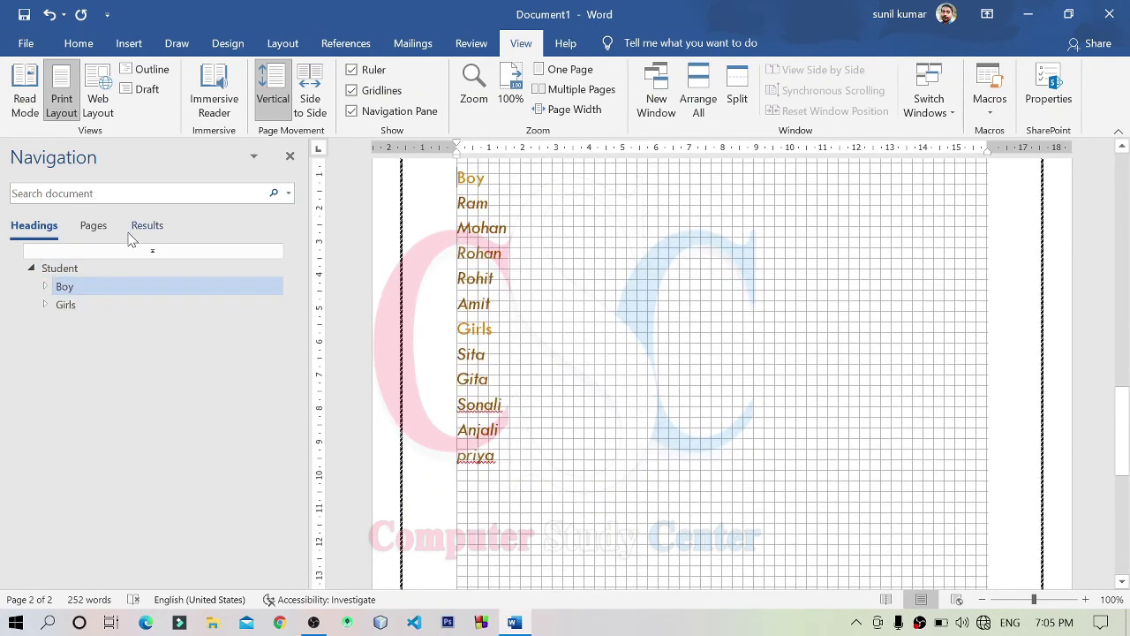
left_click(147, 228)
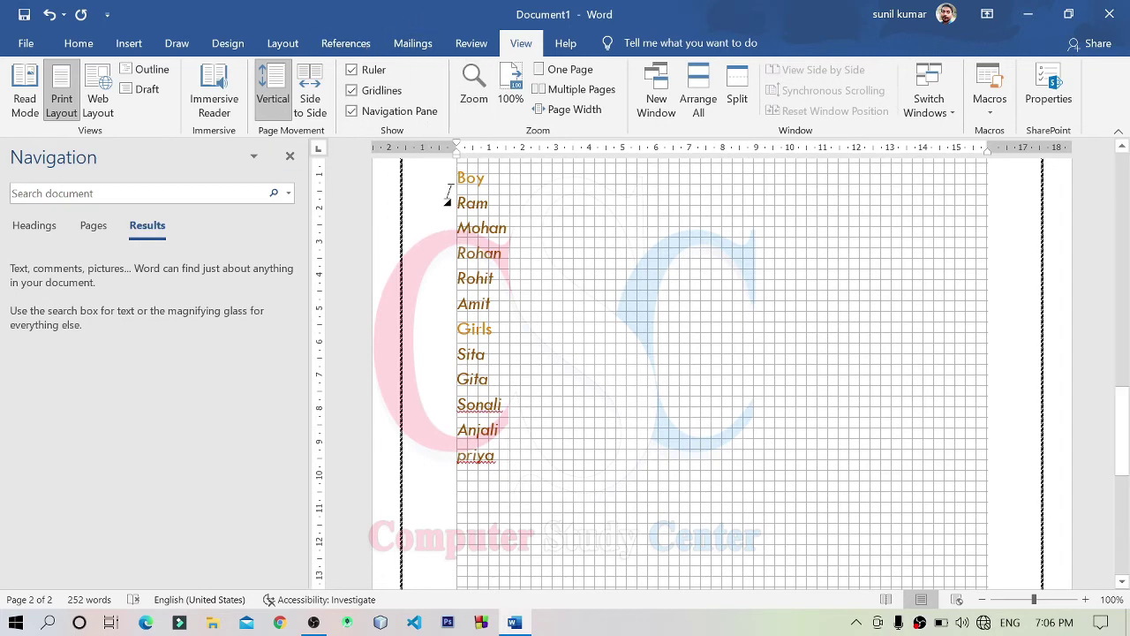
scroll(448, 196, "up", 4)
scroll(462, 189, "up", 5)
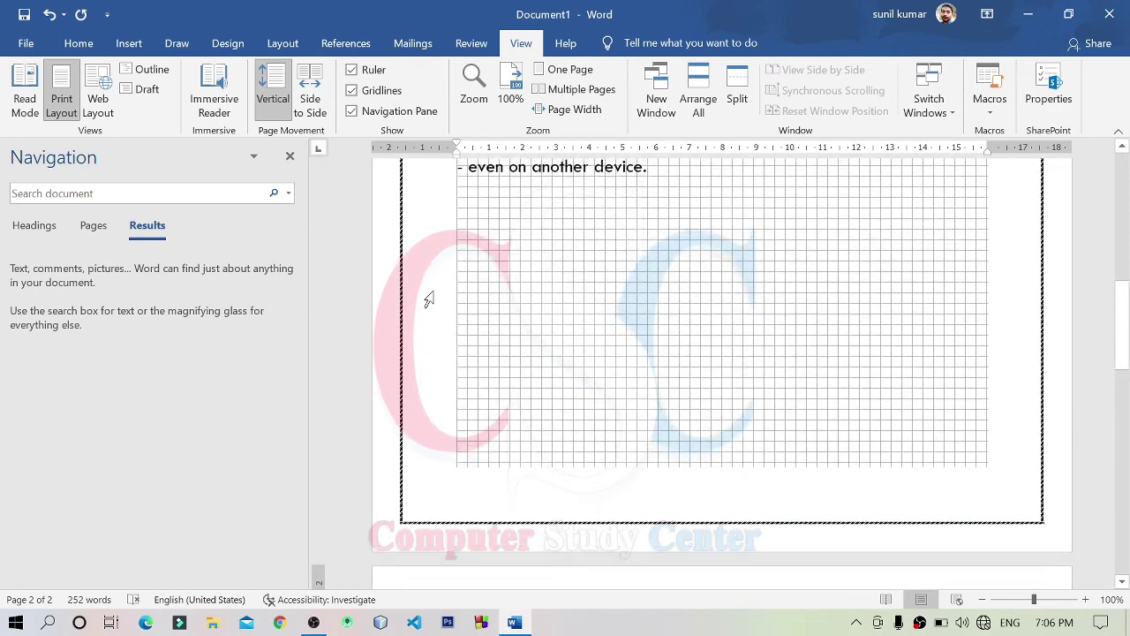
Step: Close the Navigation Pane and scroll up the document
left_click(289, 156)
scroll(568, 371, "up", 4)
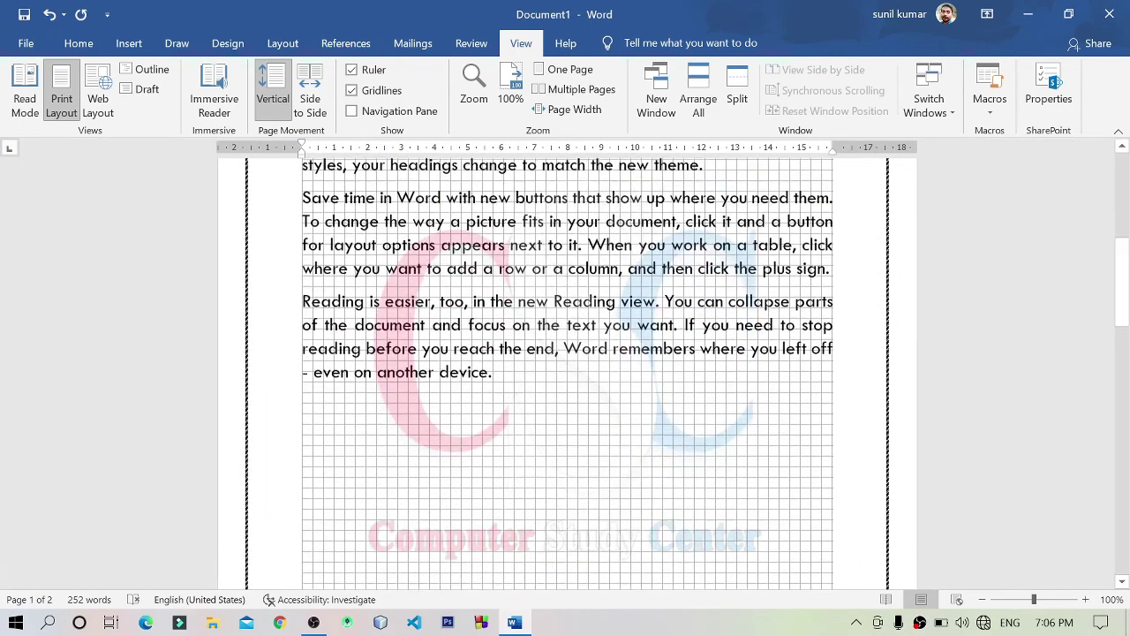
scroll(568, 371, "up", 2)
scroll(568, 371, "up", 2)
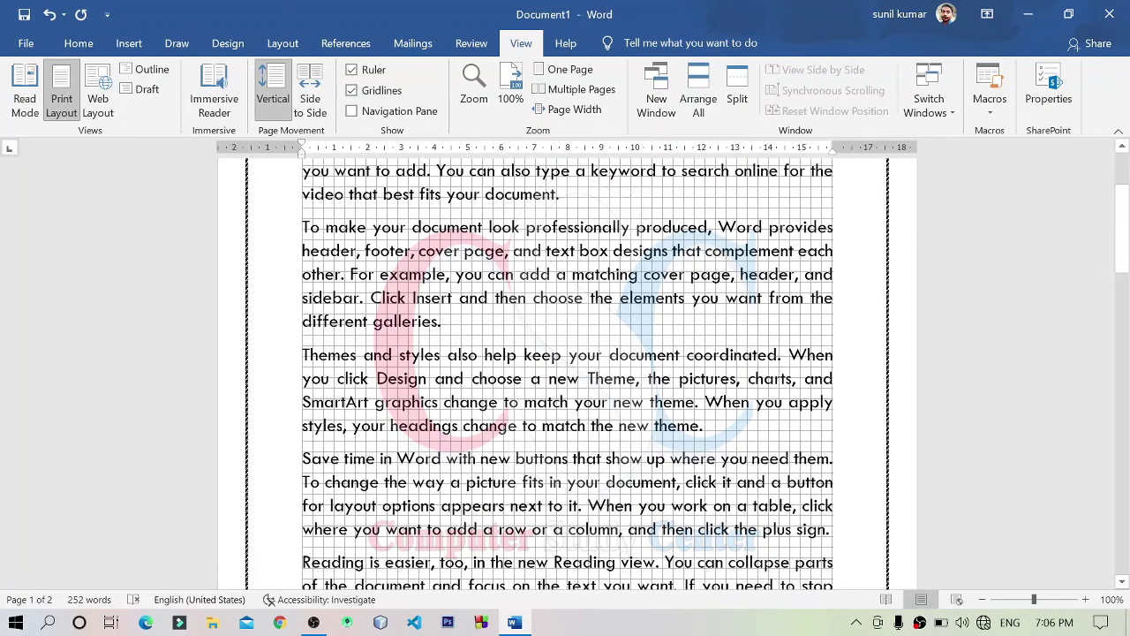
scroll(568, 371, "up", 3)
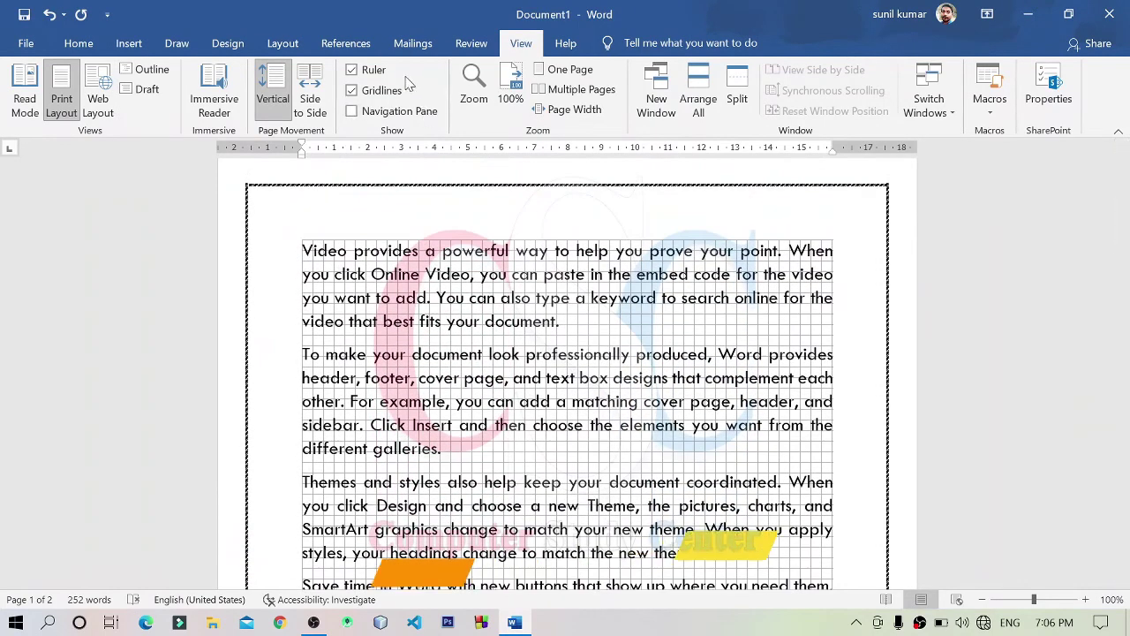
Step: Hide the gridlines, leaving the ruler turned on in the View tab
left_click(375, 71)
left_click(375, 92)
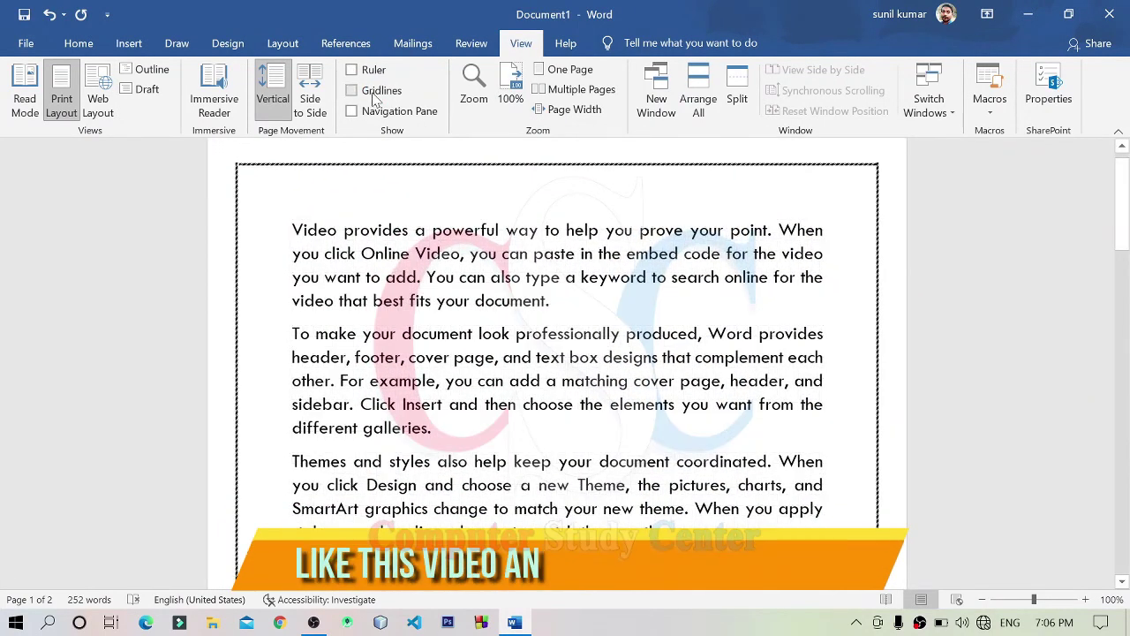
left_click(371, 73)
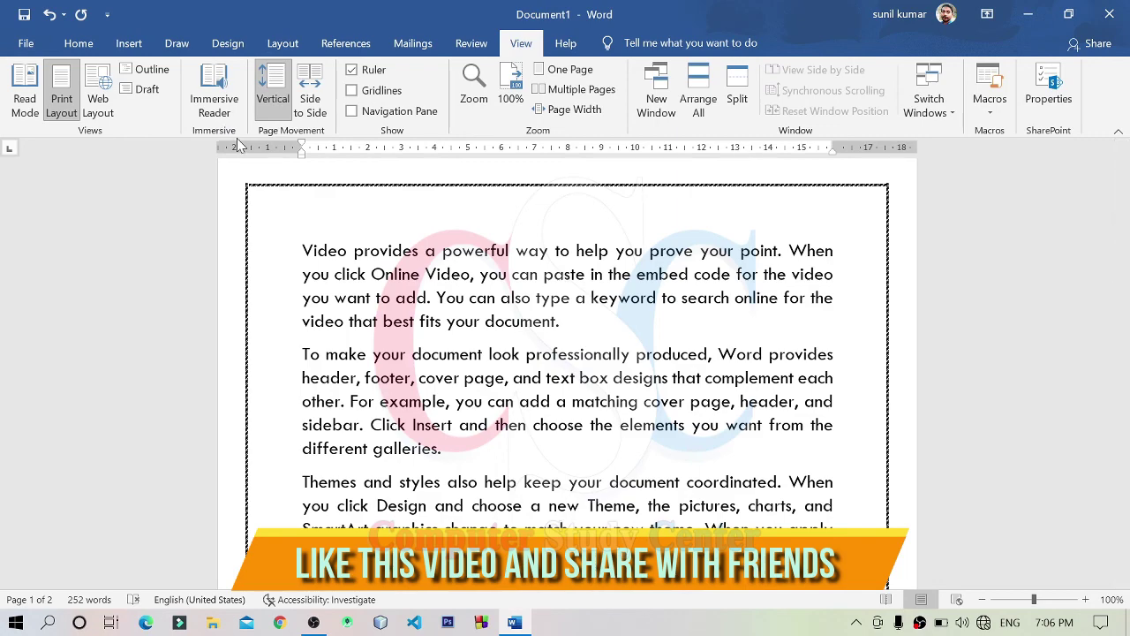
scroll(565, 370, "down", 5)
scroll(566, 371, "down", 2)
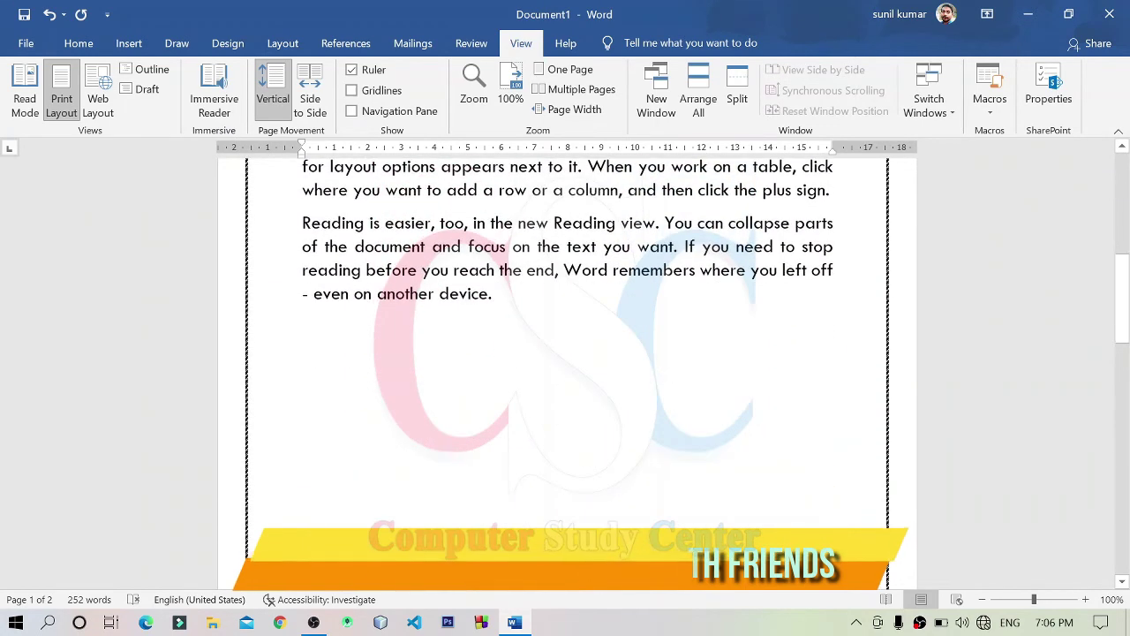
scroll(565, 371, "up", 3)
scroll(565, 371, "up", 1)
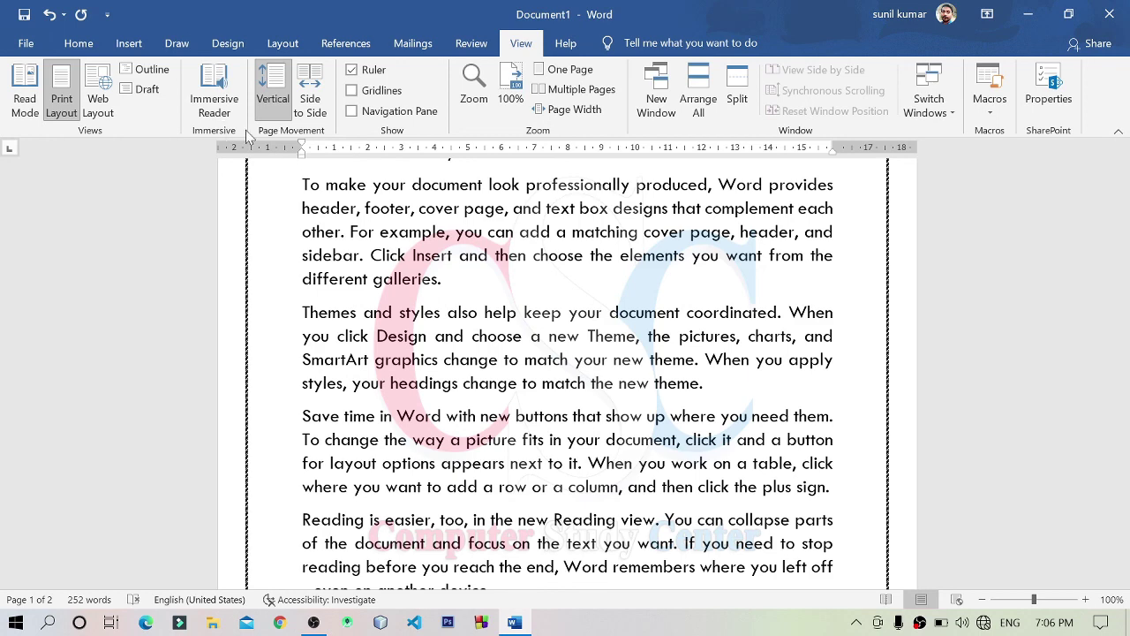
scroll(566, 371, "up", 3)
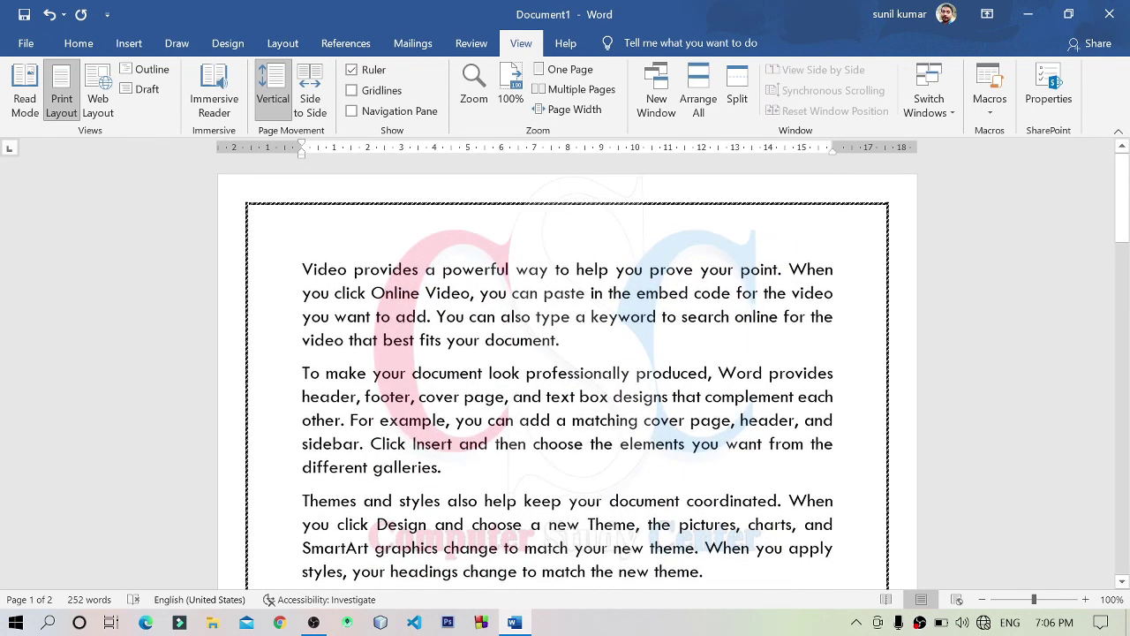